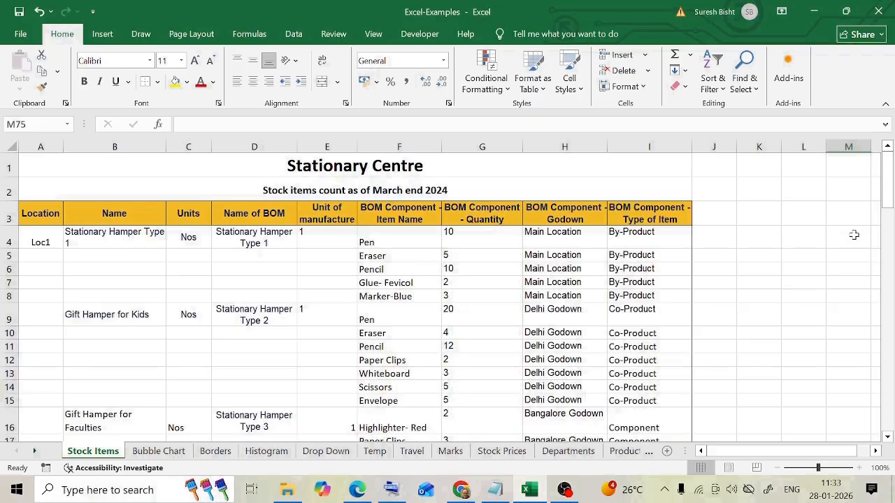
- Open the print preview of the Stock Items sheet and page through its printout
click(20, 34)
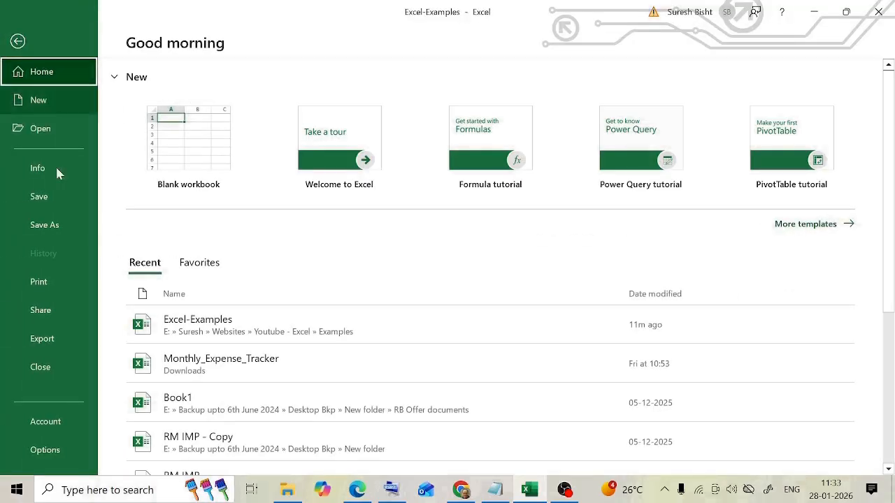
click(47, 283)
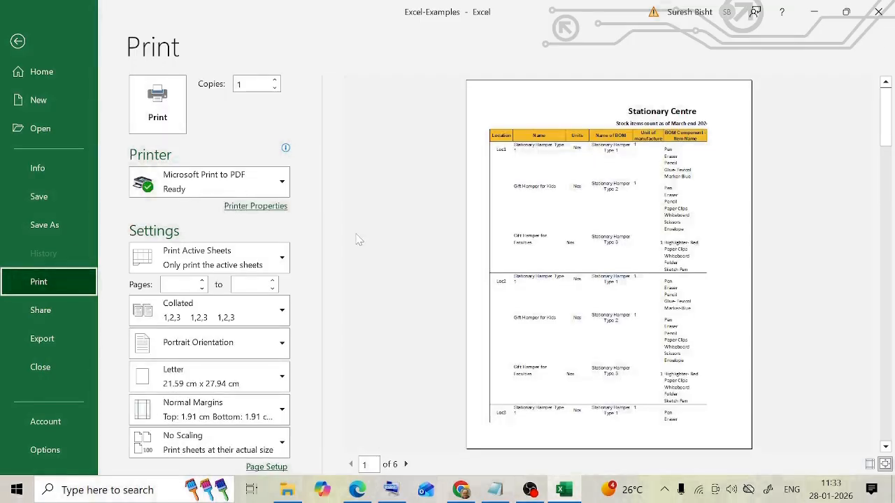
key(Escape)
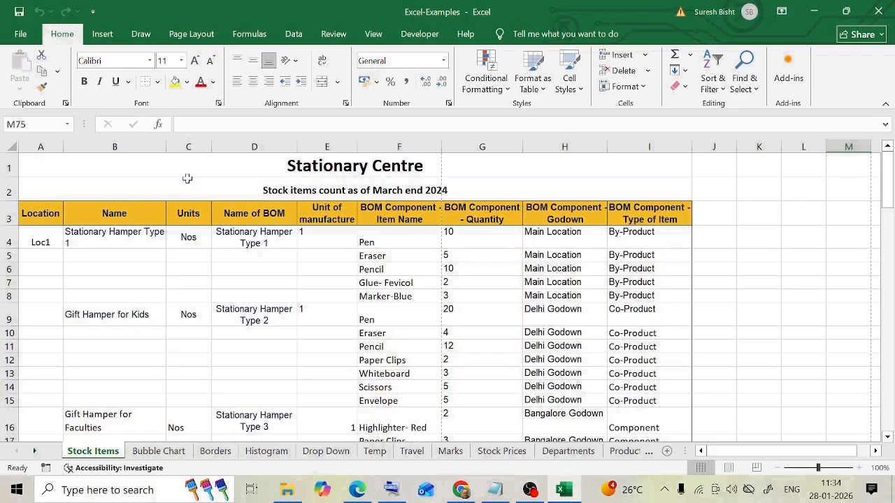
key(ctrl+p)
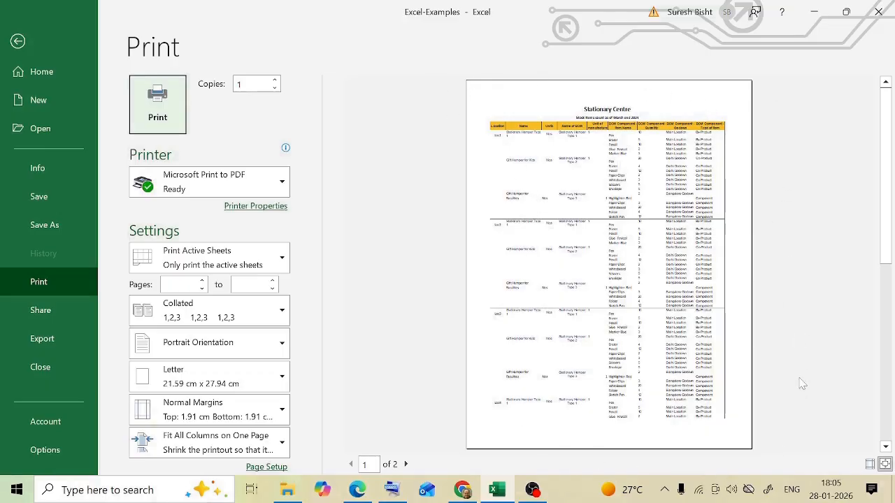
click(406, 464)
click(351, 464)
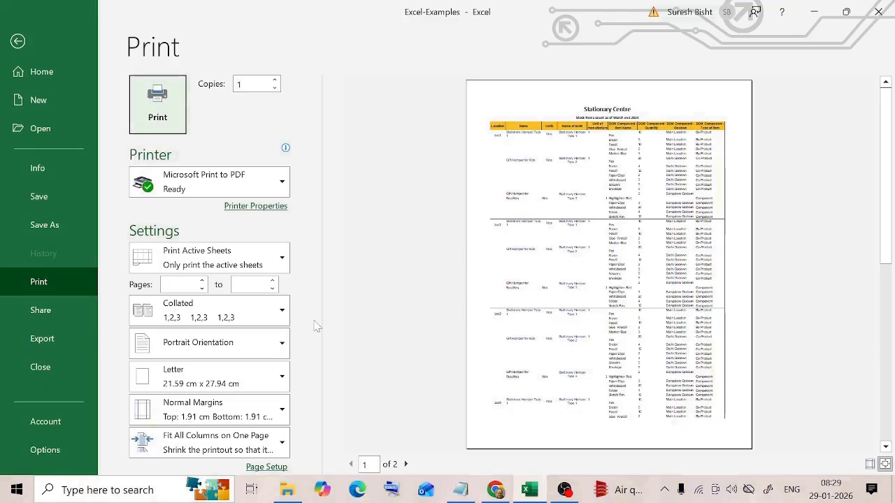
- Try landscape orientation for the Stock Items printout, restore portrait orientation, and leave the print preview
click(282, 344)
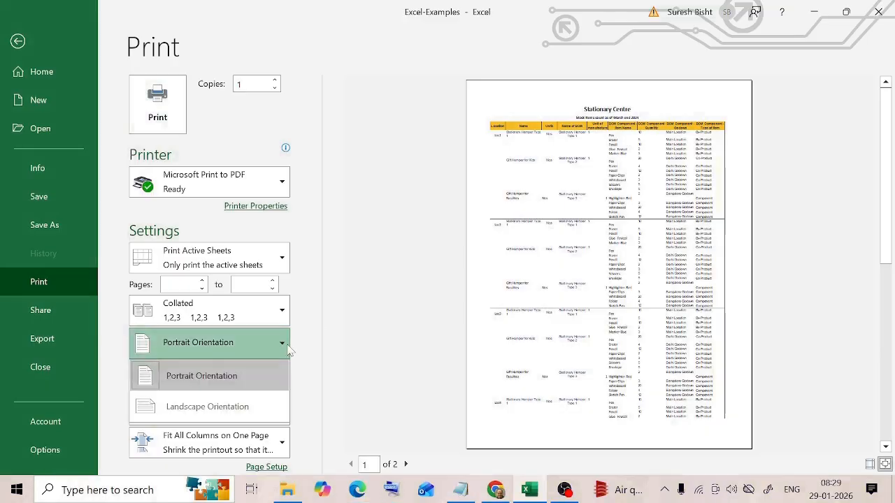
click(247, 406)
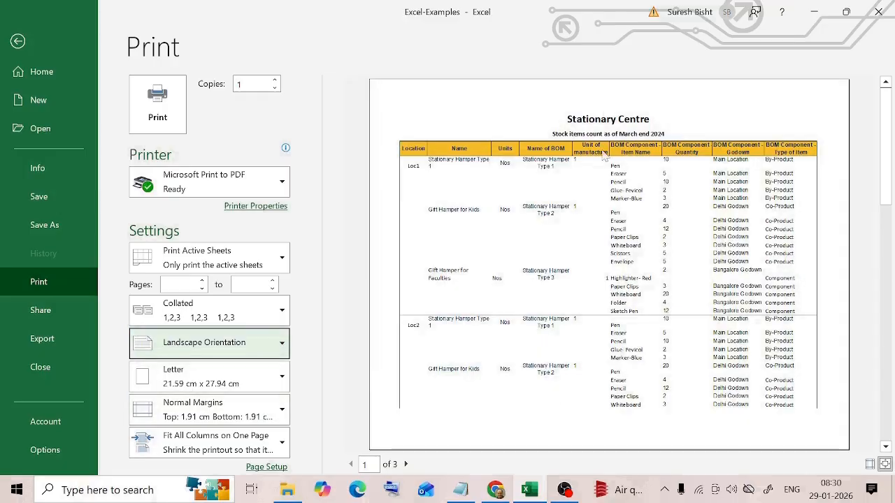
click(271, 355)
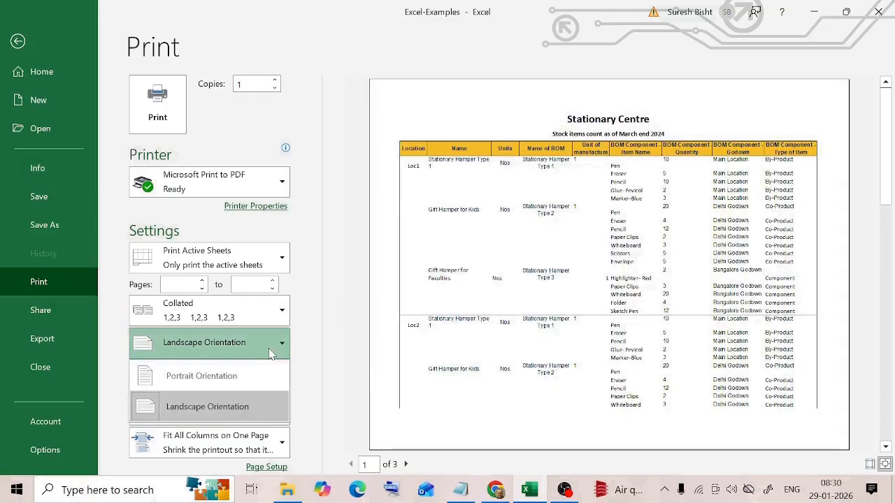
click(204, 377)
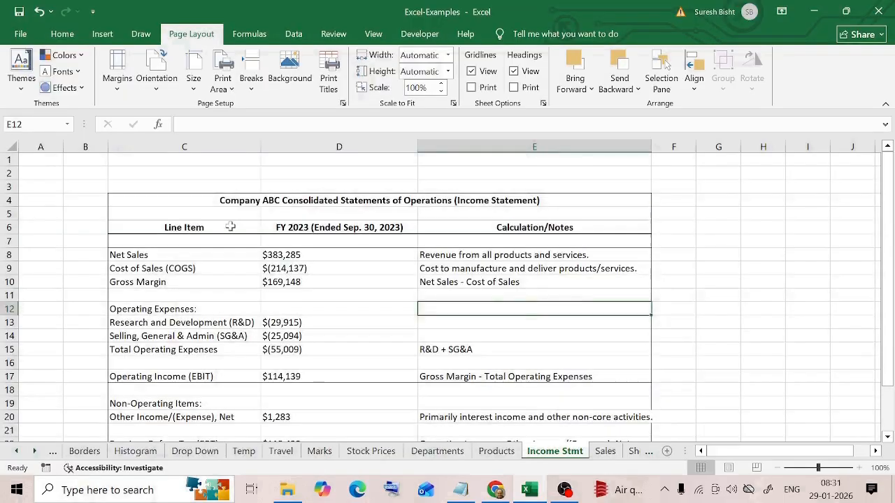
key(Escape)
- Look over the income statement on the Income Stmt sheet and page through its print preview
click(209, 200)
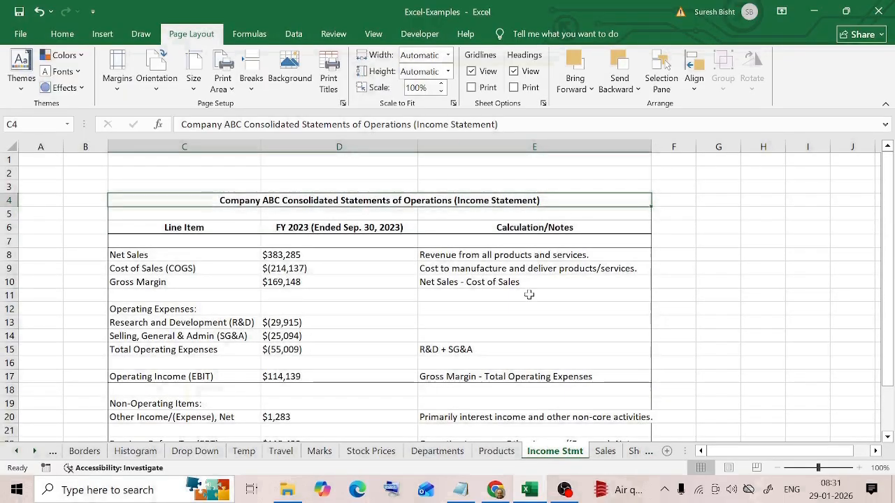
scroll(529, 294, down, 2)
scroll(535, 295, up, 1)
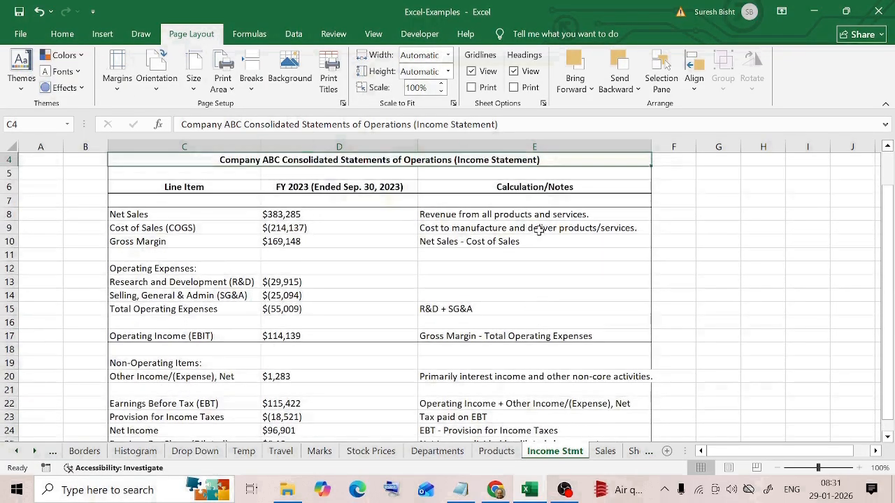
key(ctrl+p)
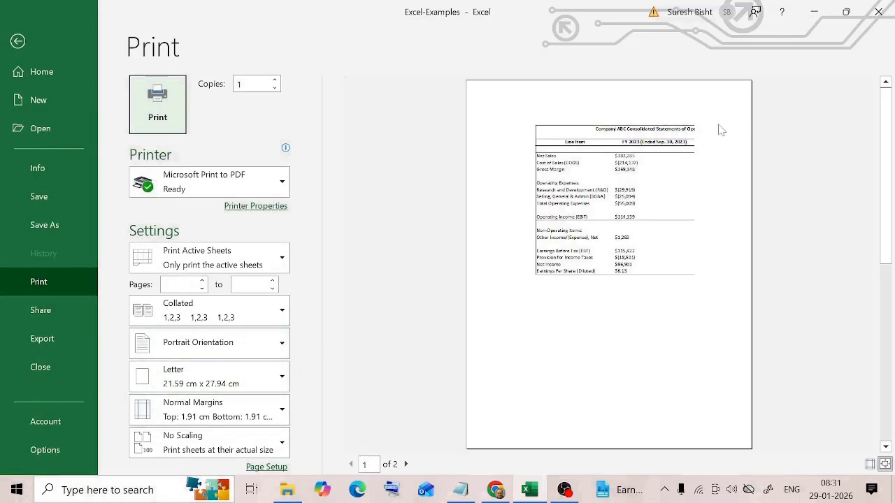
click(405, 464)
click(351, 464)
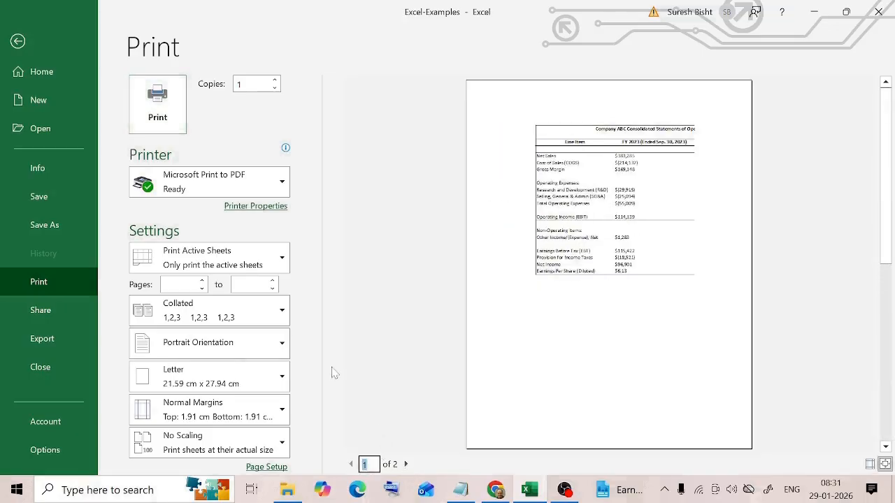
- Try landscape orientation for the Income Stmt printout, check its pages, and restore portrait orientation
click(281, 342)
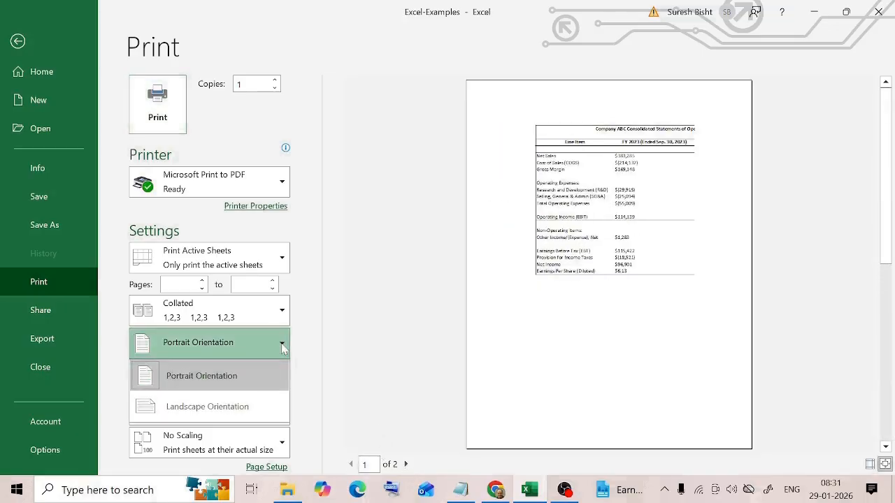
click(193, 408)
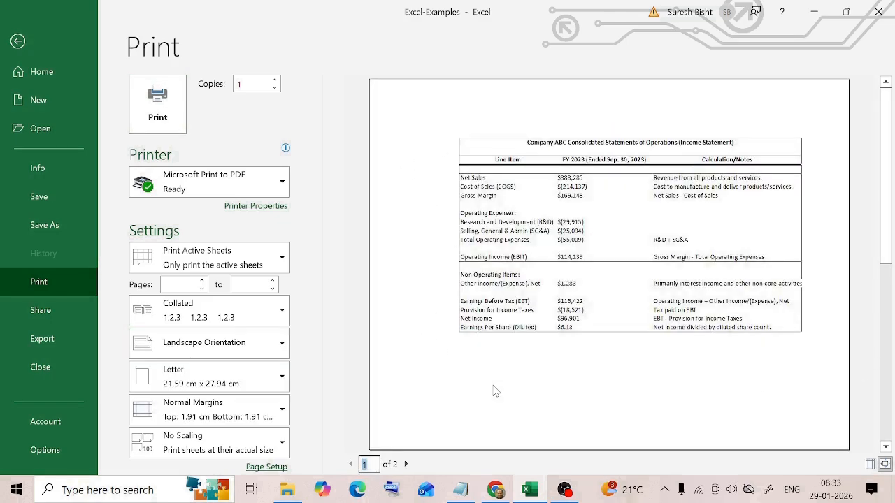
click(405, 464)
click(350, 464)
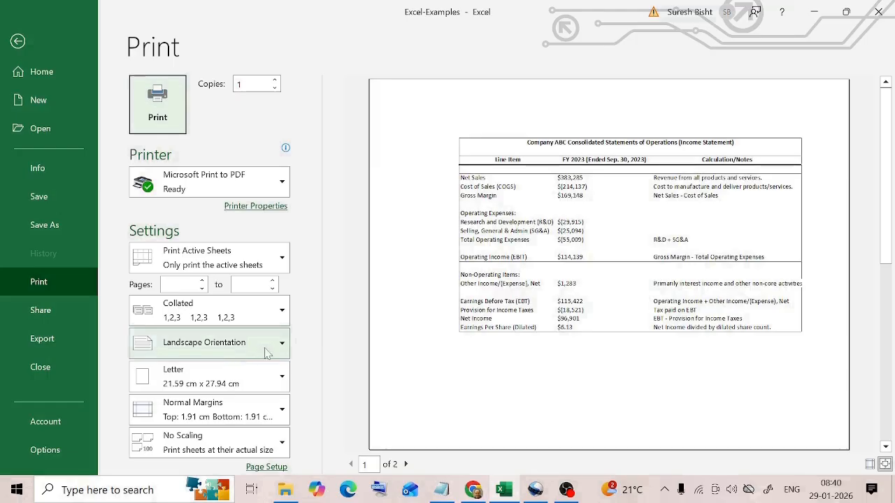
click(204, 342)
click(203, 377)
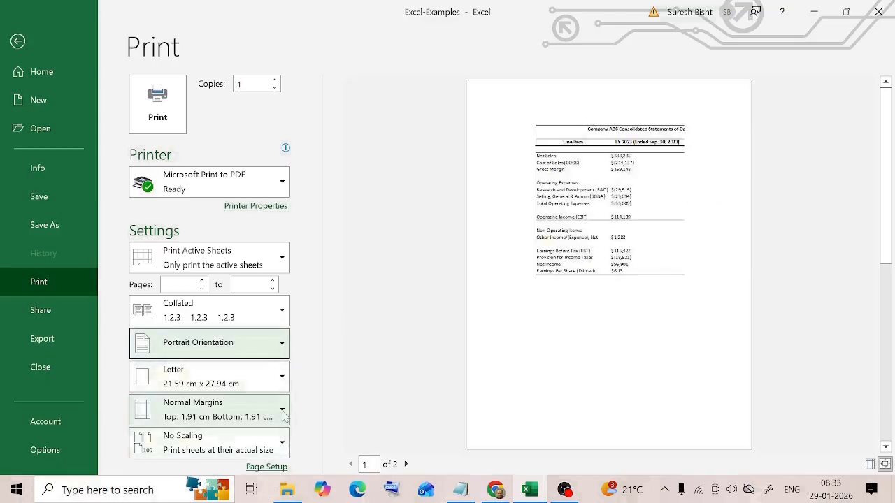
- Examine the margin presets for the Income Stmt printout and bring up the print preview of the Stock Items sheet
click(282, 416)
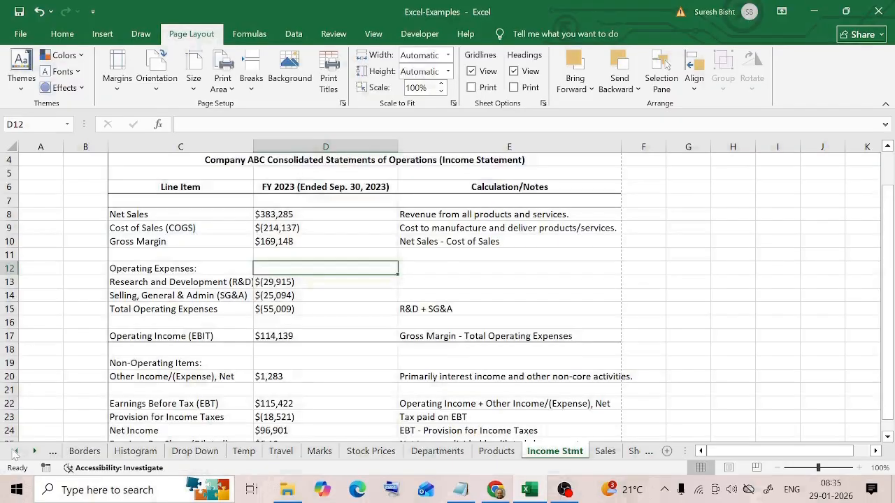
click(17, 452)
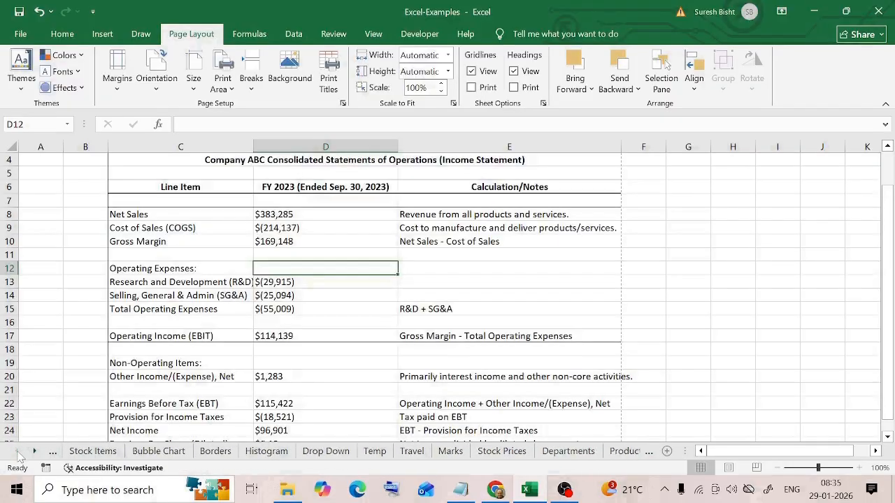
click(93, 451)
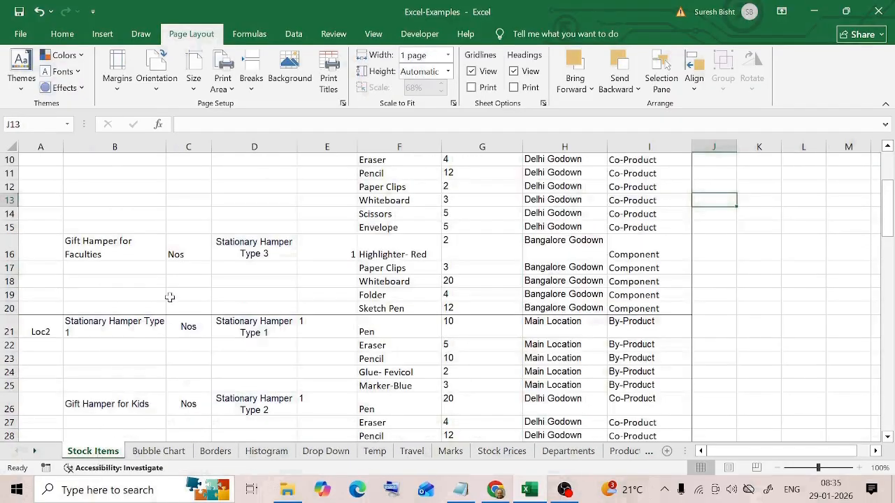
scroll(489, 231, up, 3)
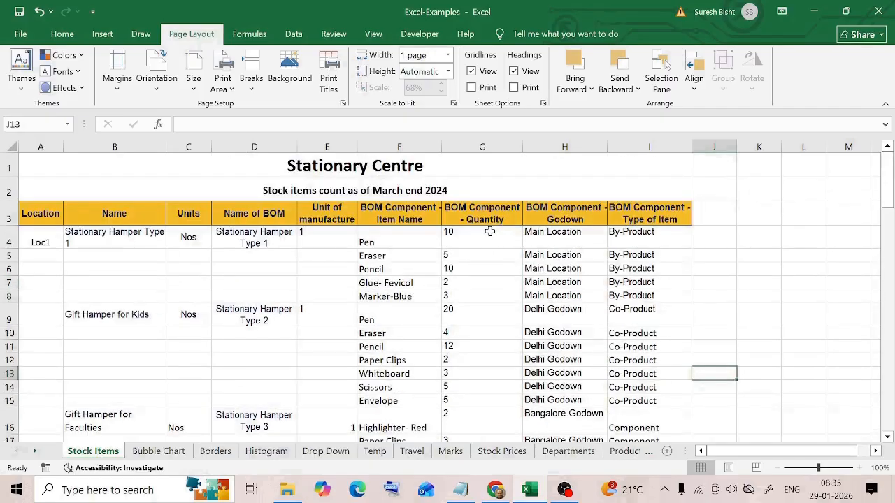
key(ctrl+p)
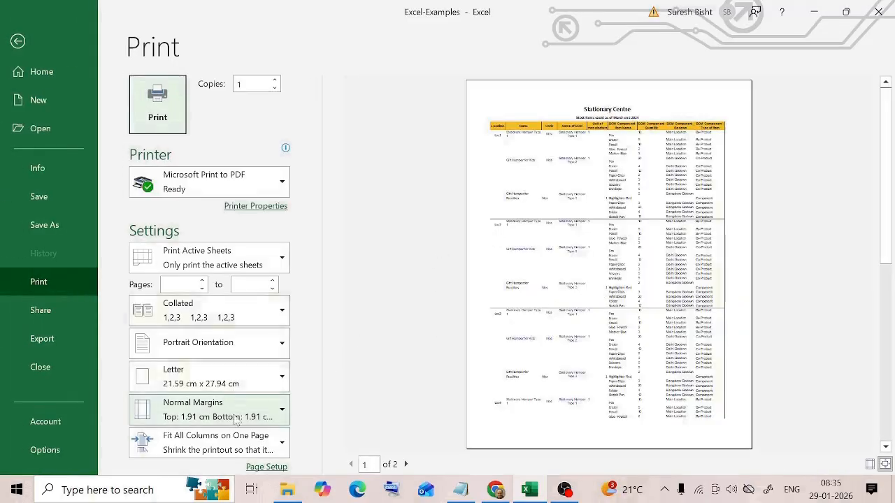
- Try Narrow margins on the Stock Items printout and restore Normal margins
click(283, 412)
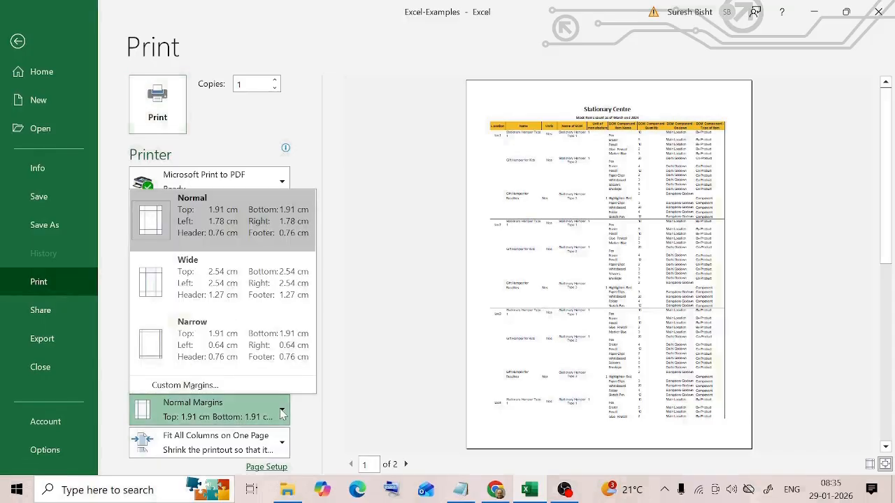
click(221, 345)
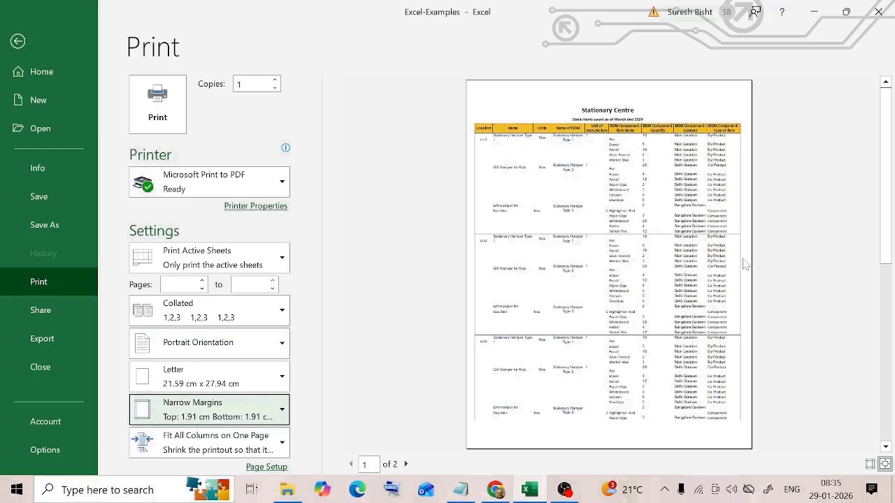
click(265, 419)
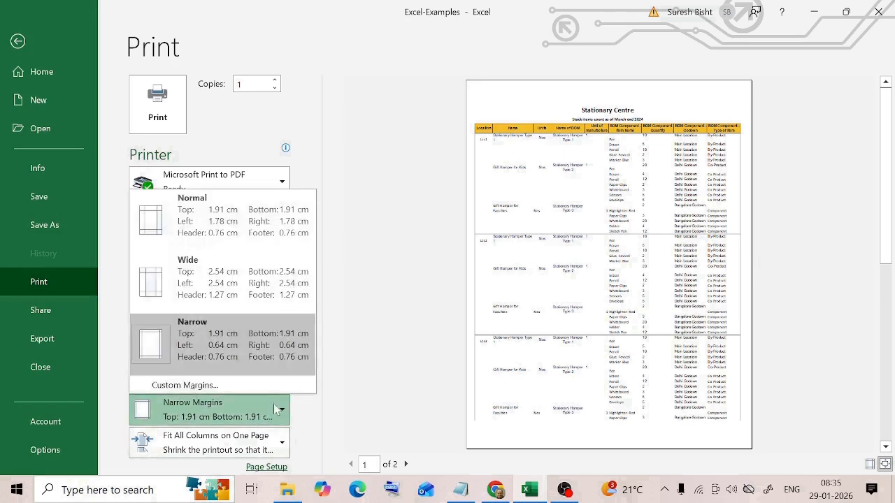
click(234, 207)
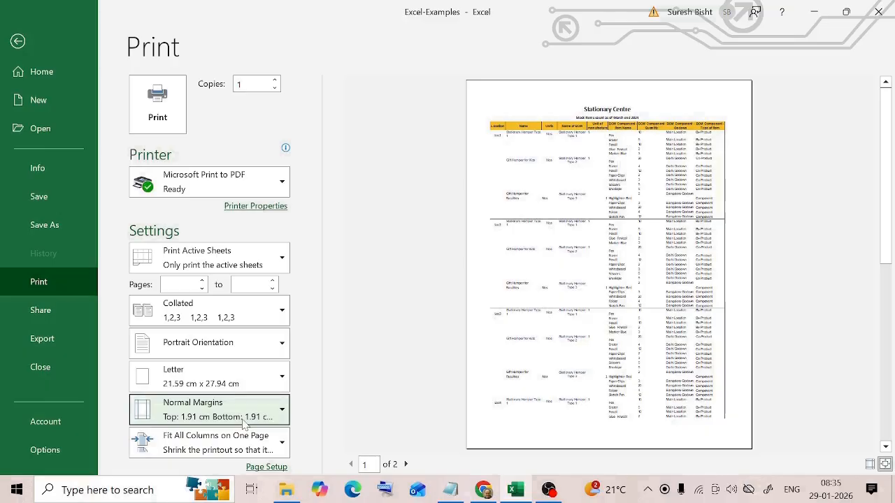
- Look through the available paper sizes and try A4 for the Stock Items printout
click(282, 379)
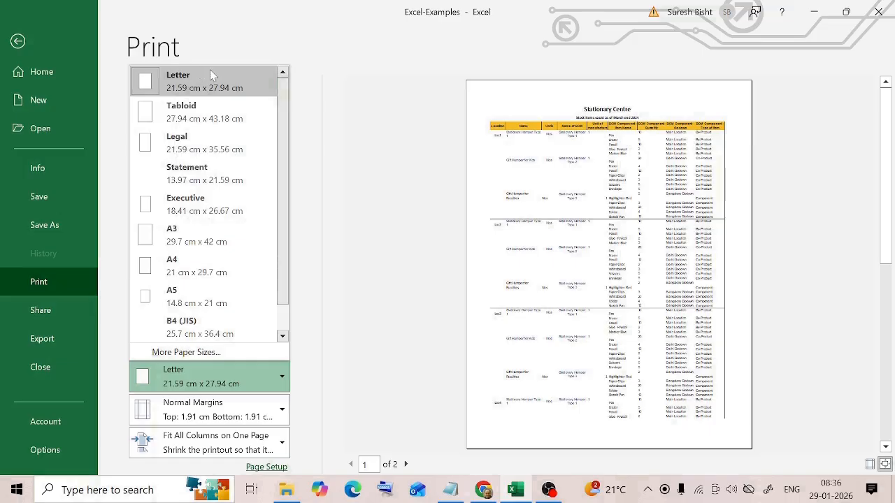
click(329, 389)
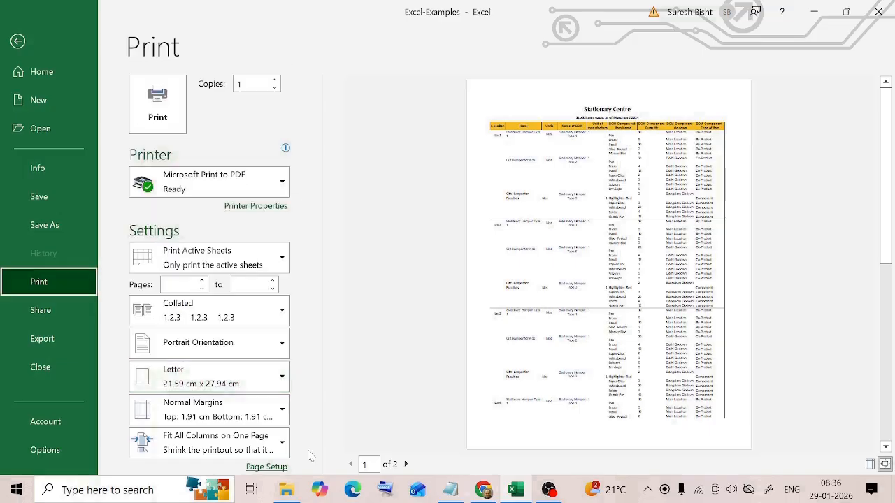
click(282, 384)
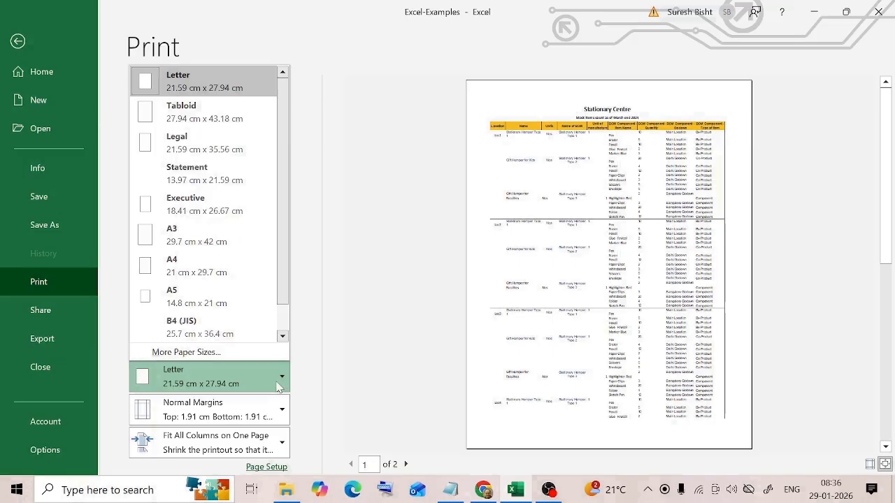
click(200, 264)
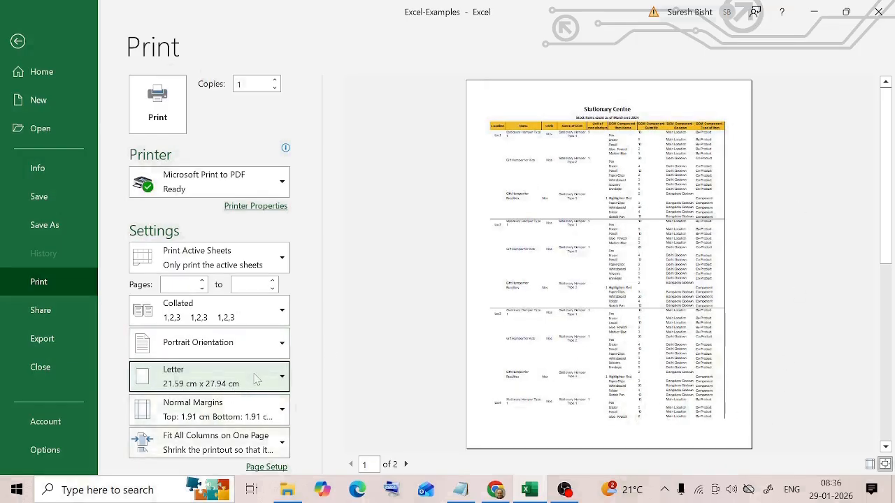
click(281, 378)
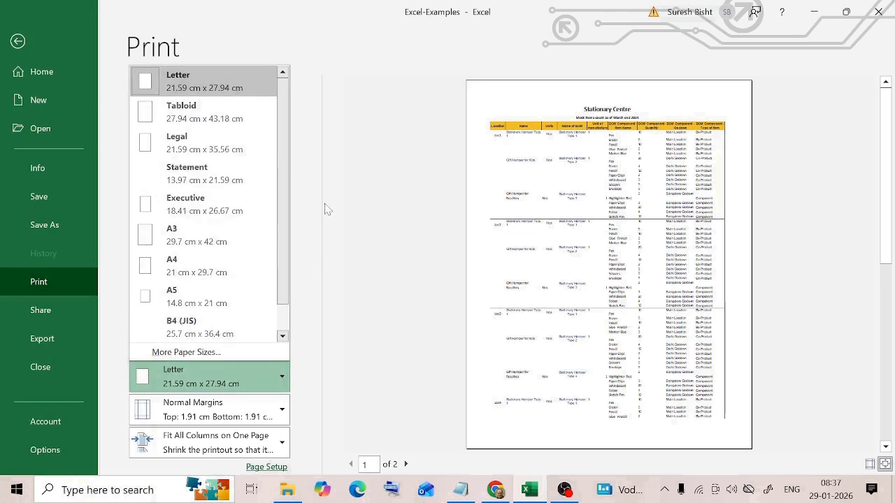
click(355, 264)
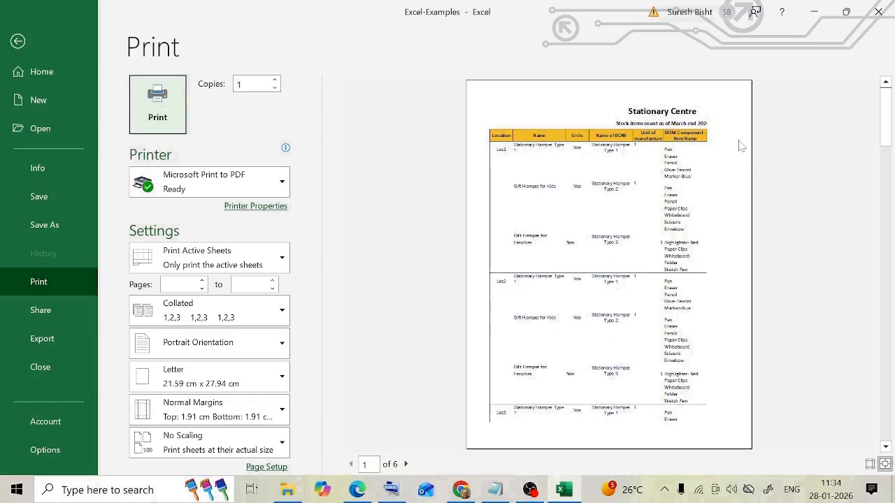
- Page through the unscaled Stock Items print preview to check how the table splits across pages
scroll(738, 144, down, 1)
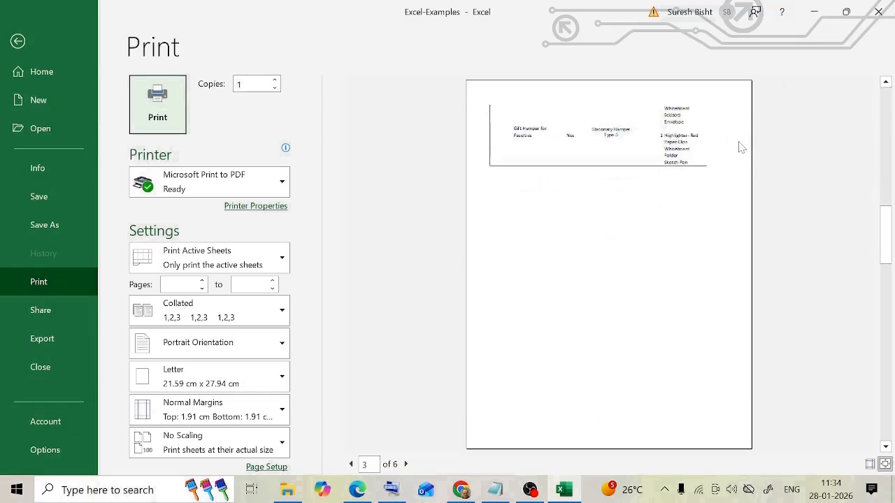
scroll(737, 144, up, 1)
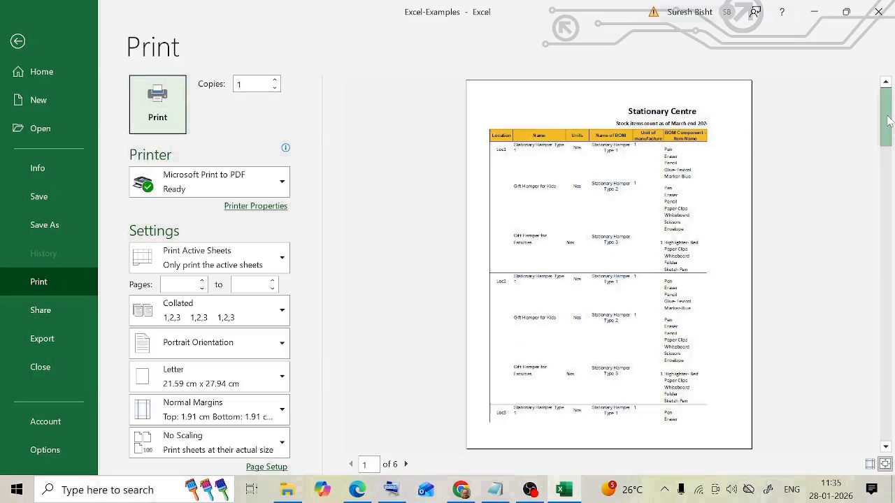
click(406, 464)
- Scale the Stock Items printout to Fit All Columns on One Page and review the resulting pages and scaling options
click(406, 464)
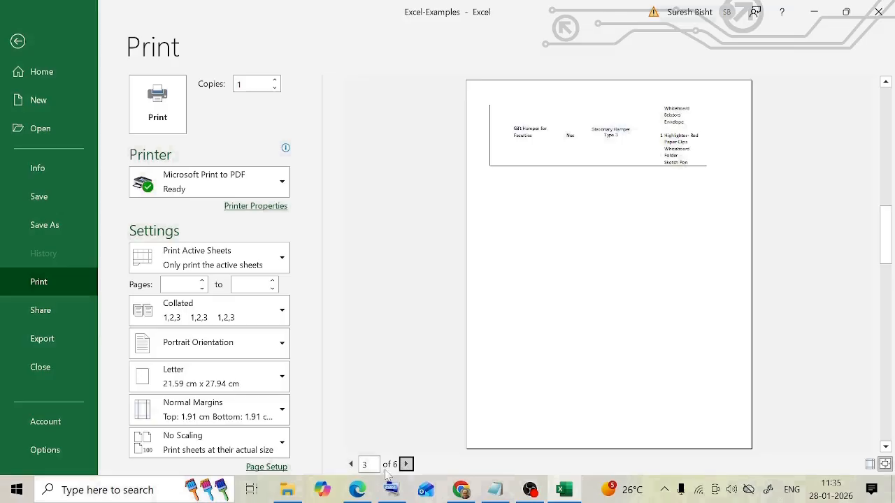
click(406, 464)
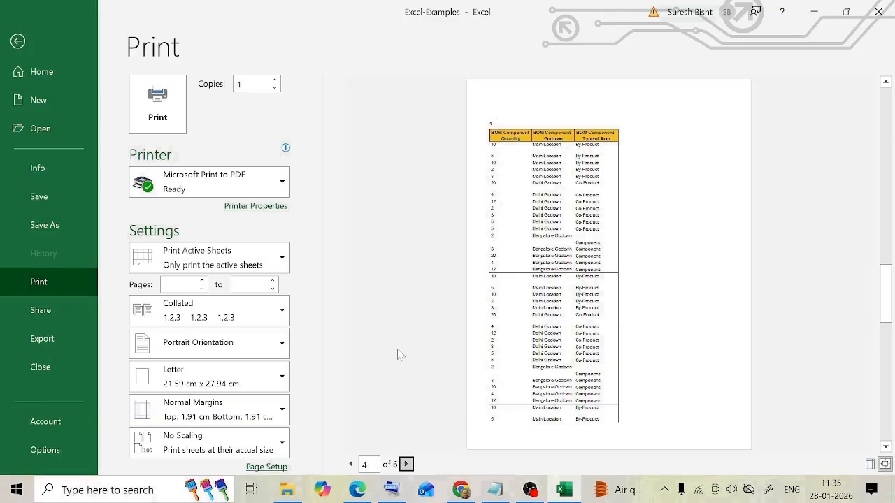
scroll(396, 354, down, 1)
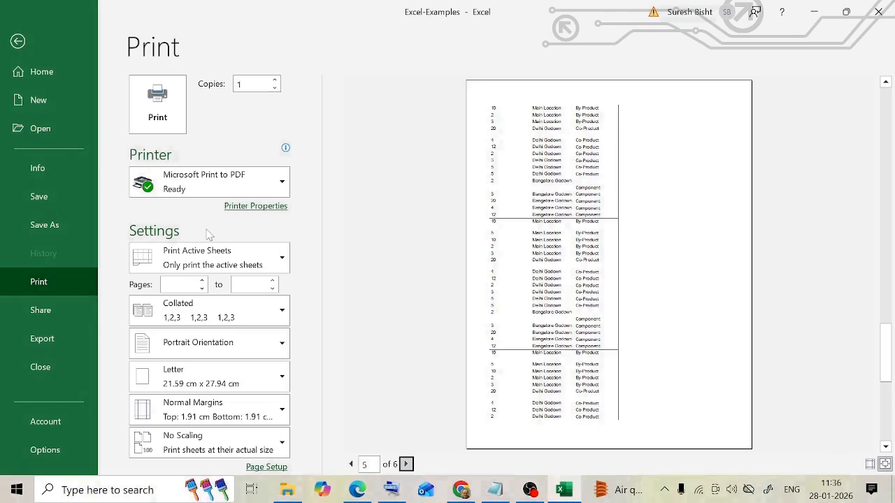
click(280, 449)
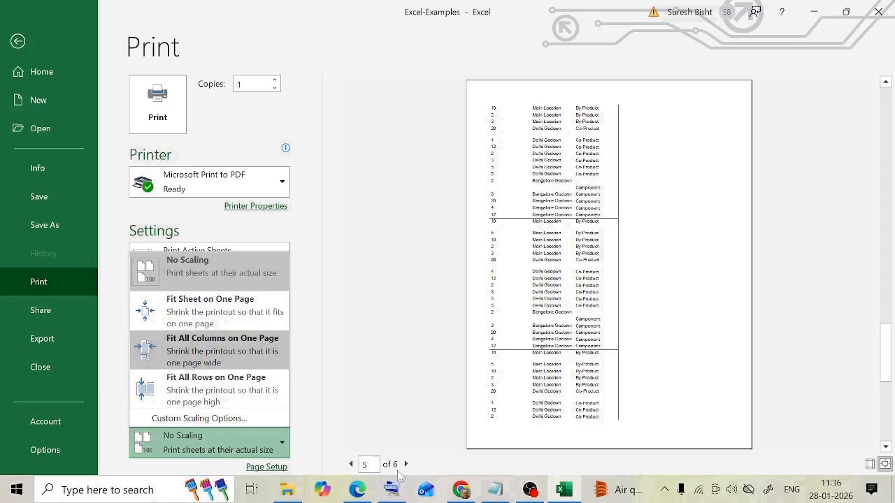
click(208, 349)
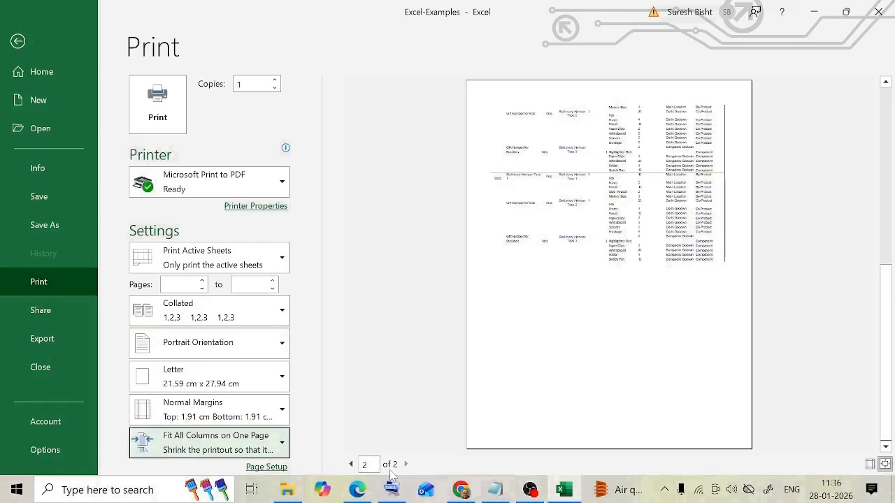
click(407, 326)
scroll(729, 133, up, 1)
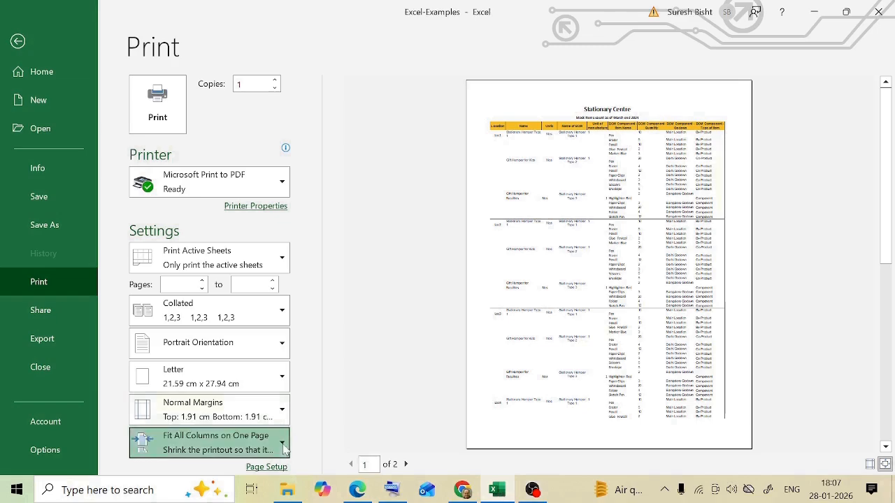
click(284, 448)
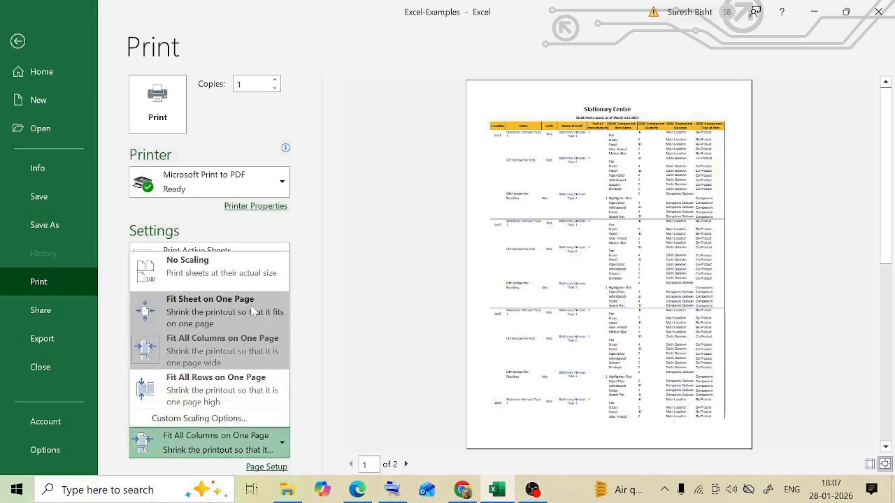
click(411, 388)
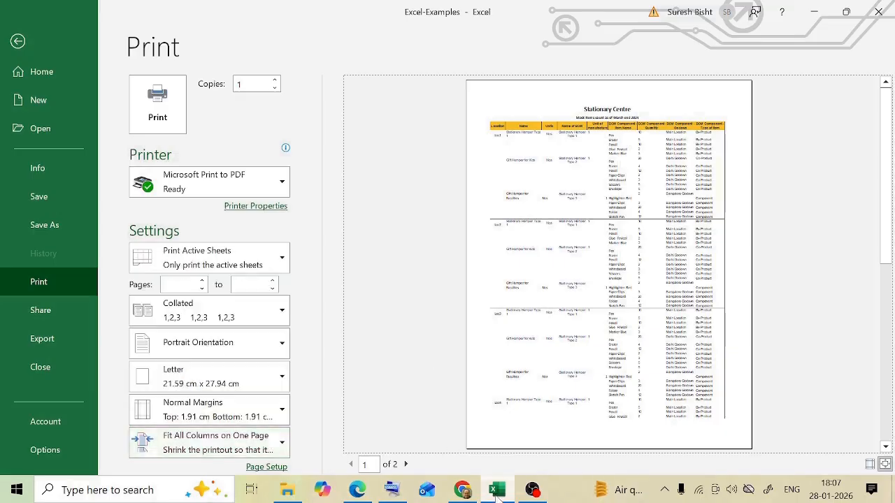
- Leave the print preview and look over the statement on the Income Stmt sheet
key(Escape)
key(ctrl+Page_Down)
key(ctrl+Page_Down)
key(ctrl+Page_Down)
key(ctrl+Page_Down)
key(ctrl+Page_Down)
key(ctrl+Page_Down)
key(ctrl+Page_Down)
key(ctrl+Page_Down)
key(ctrl+Page_Down)
key(ctrl+Page_Down)
key(ctrl+Page_Down)
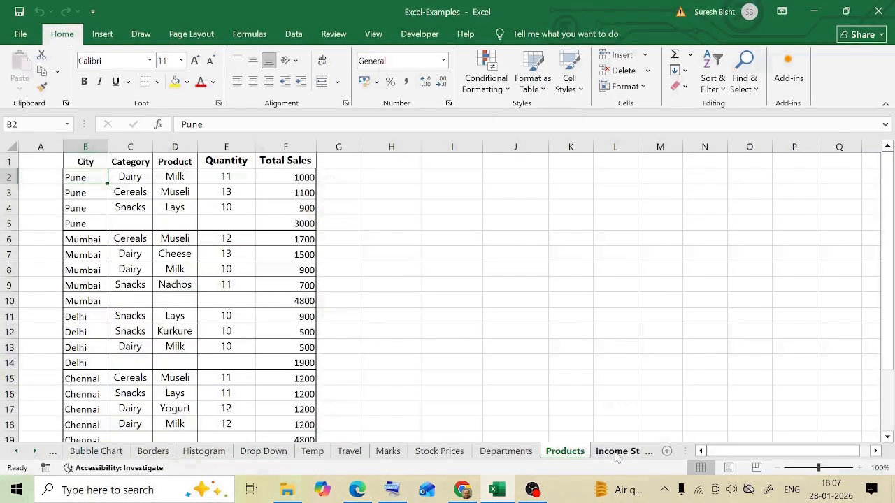
click(703, 338)
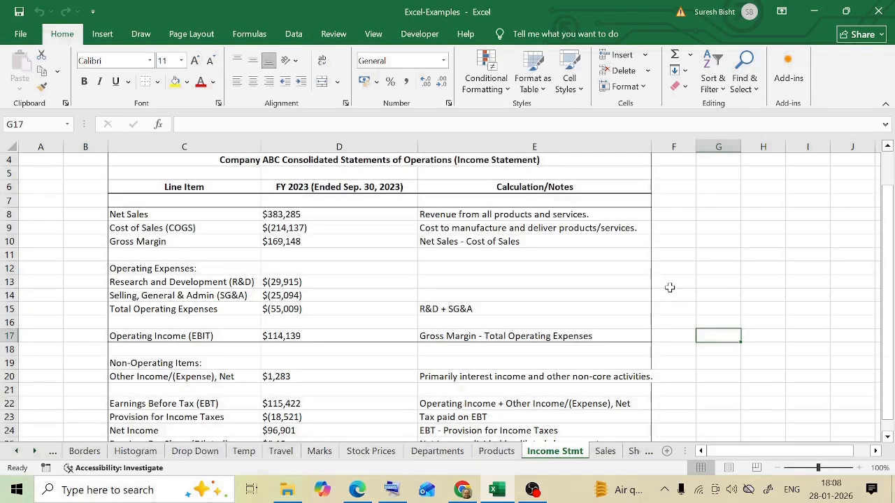
scroll(669, 287, down, 4)
scroll(669, 287, up, 5)
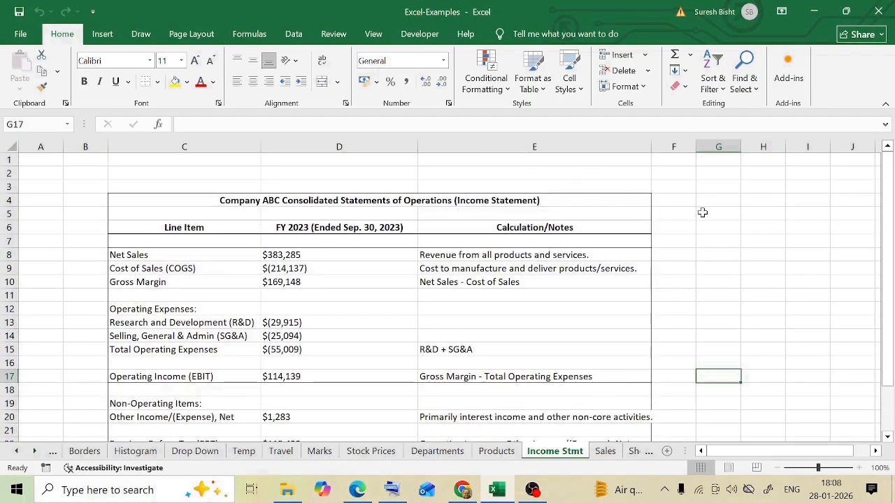
- Preview the Income Stmt printout, check how the table splits across pages, and look through the scaling options
key(ctrl+p)
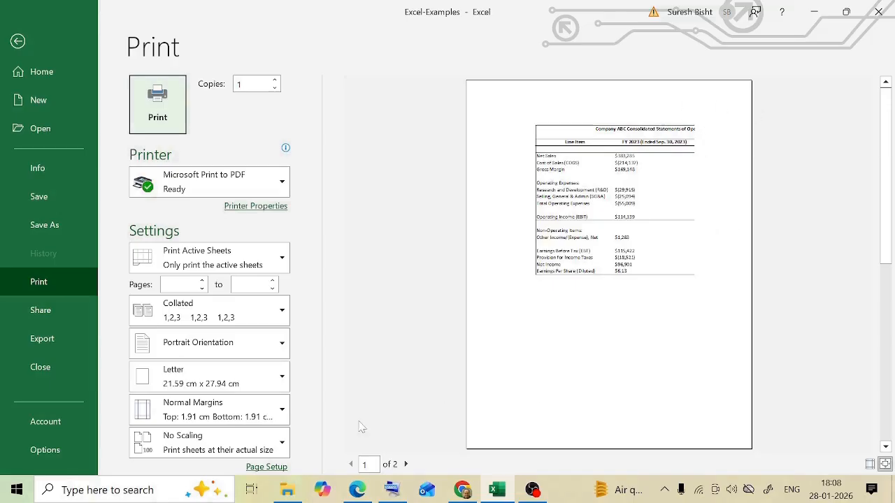
click(406, 464)
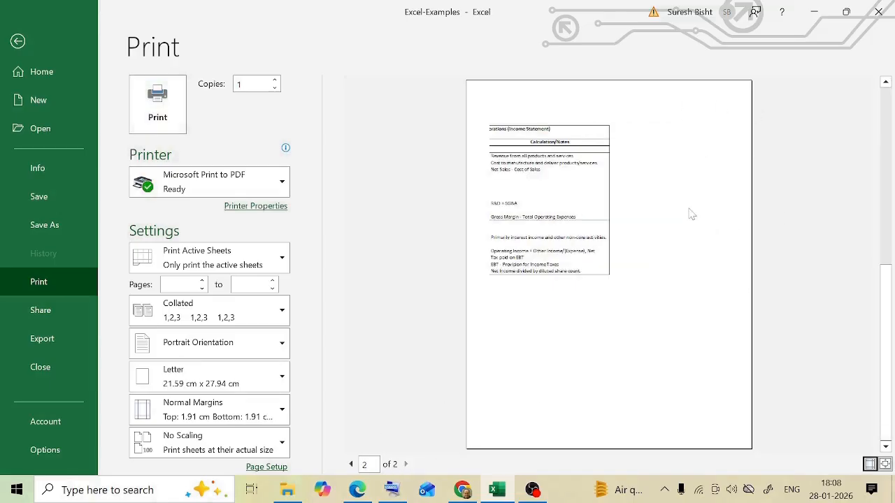
click(351, 464)
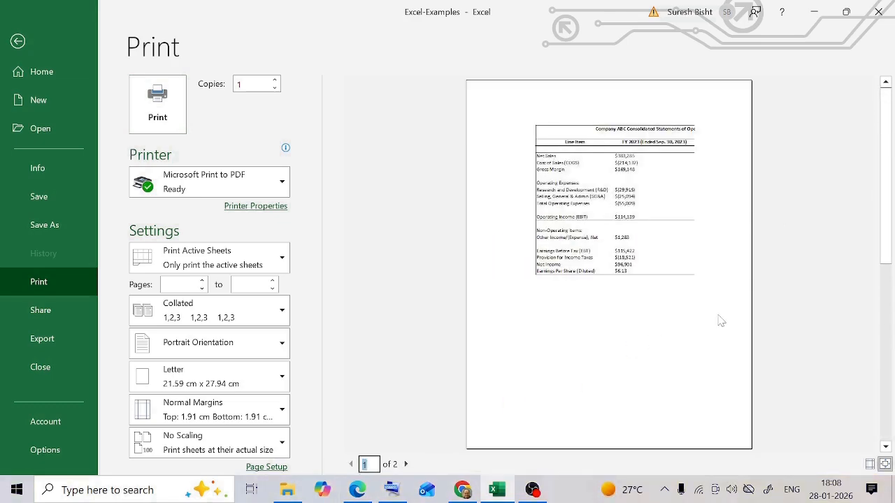
click(271, 448)
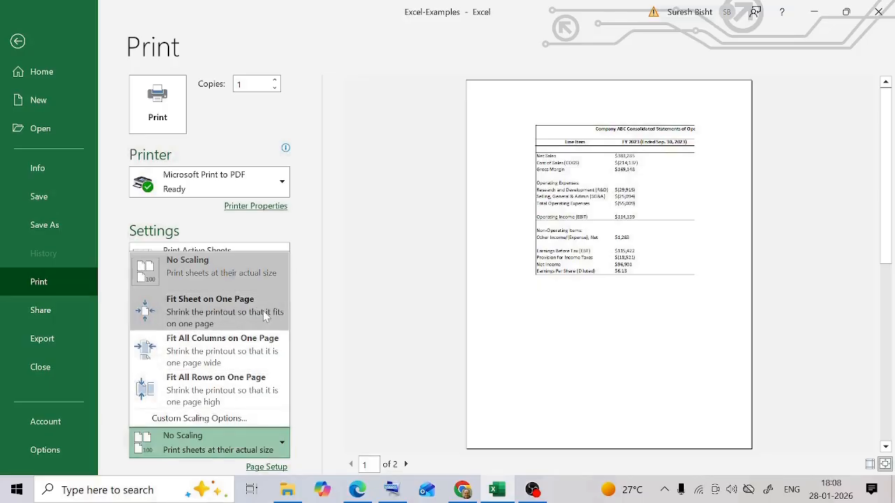
key(Escape)
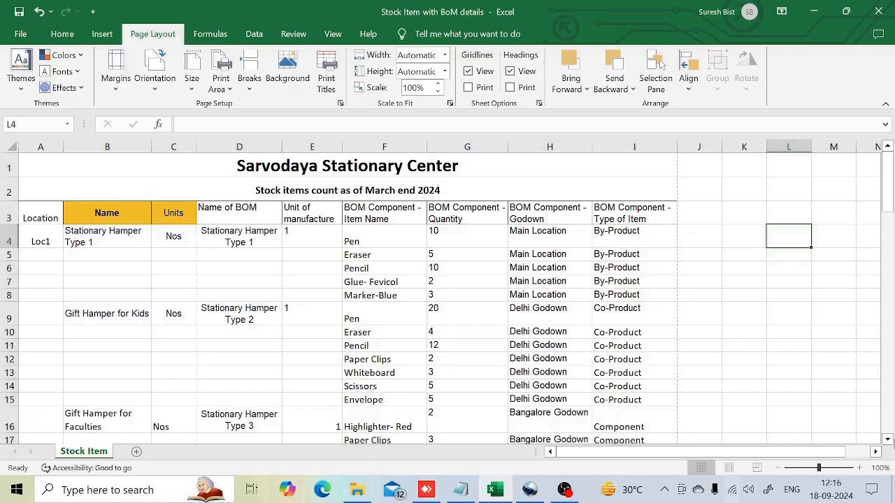
- Page through the print preview of the Stock Item with BoM details workbook to check for column headings on each page
click(20, 33)
click(39, 311)
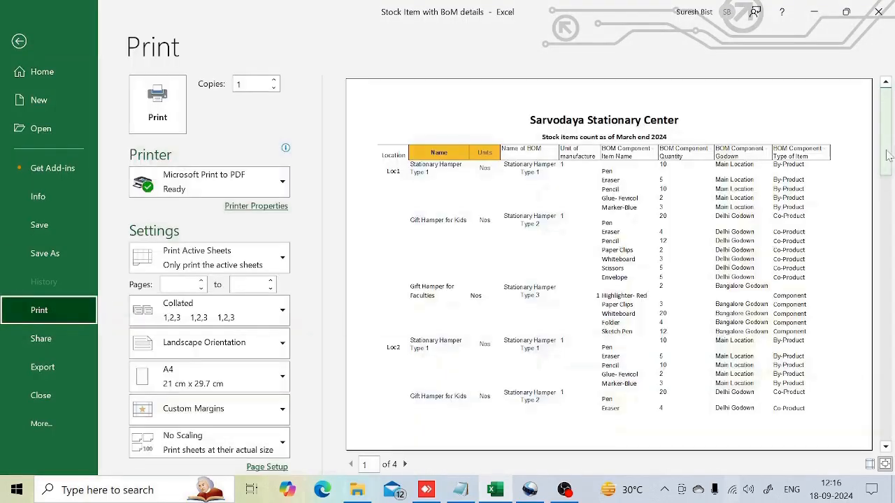
click(405, 464)
click(404, 464)
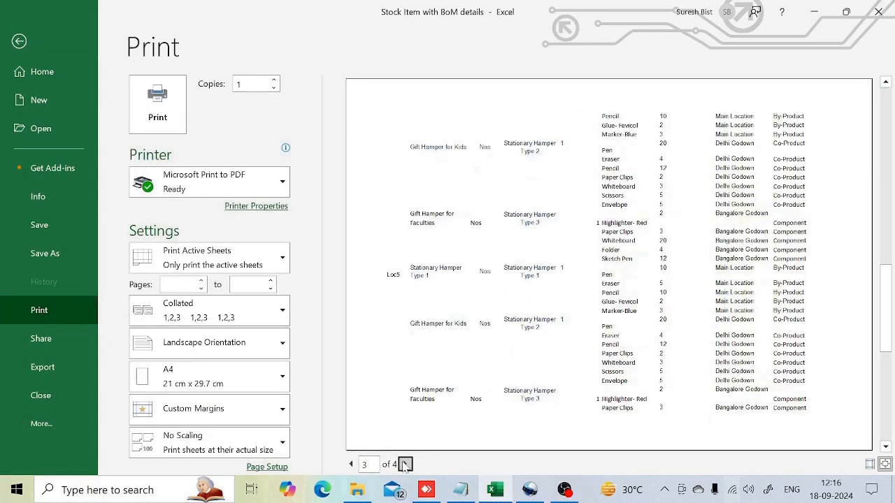
click(405, 464)
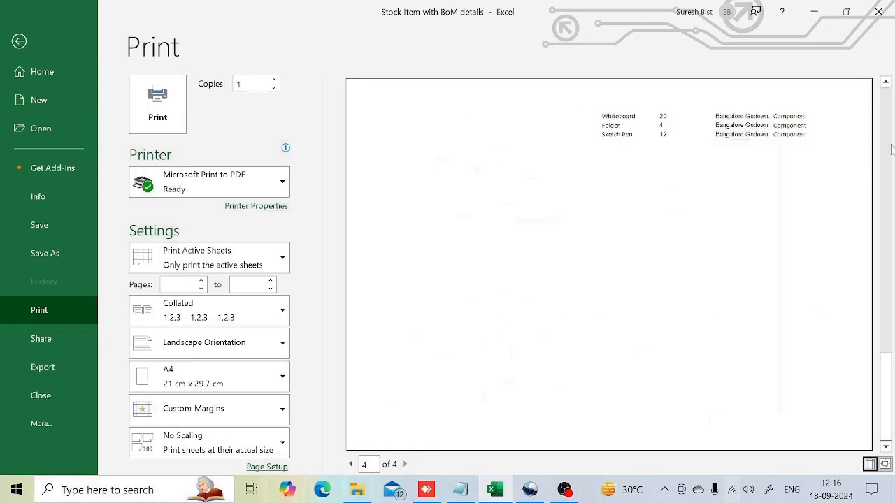
scroll(891, 147, up, 1)
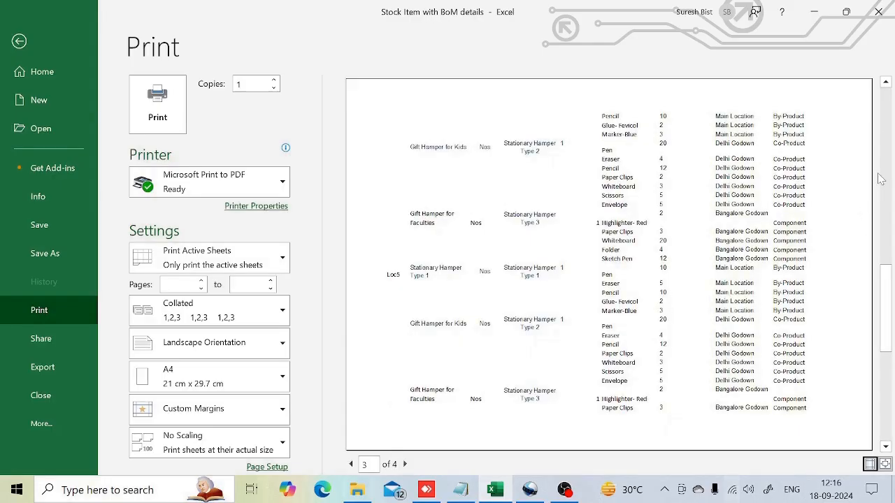
key(Escape)
- Set rows 1 to 3 of the Stock Item sheet as print titles repeating at the top of every page
click(797, 253)
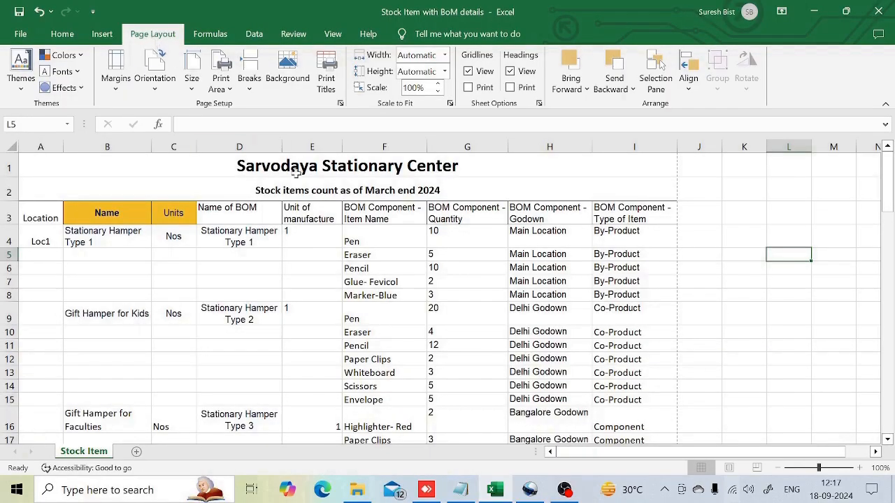
click(329, 83)
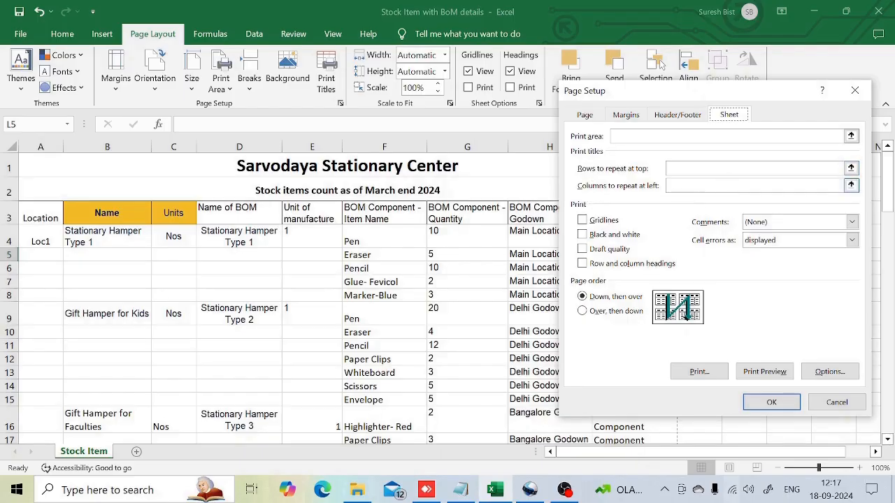
click(851, 169)
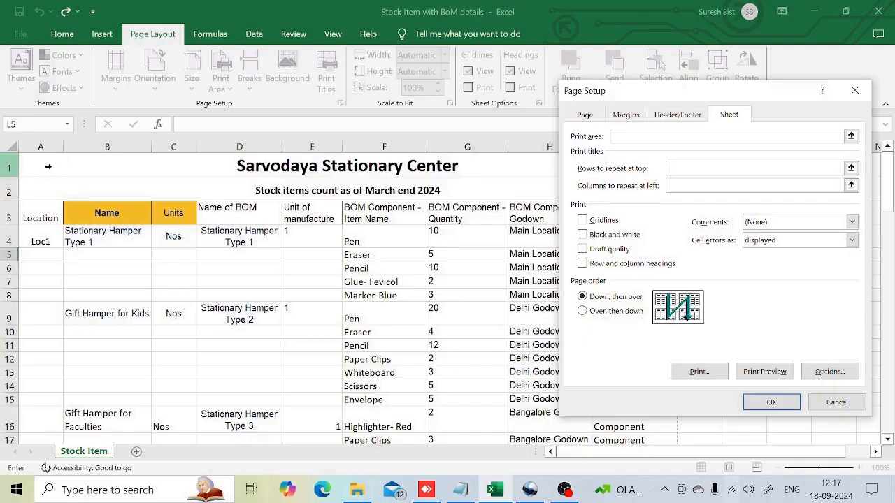
drag(48, 166, 63, 213)
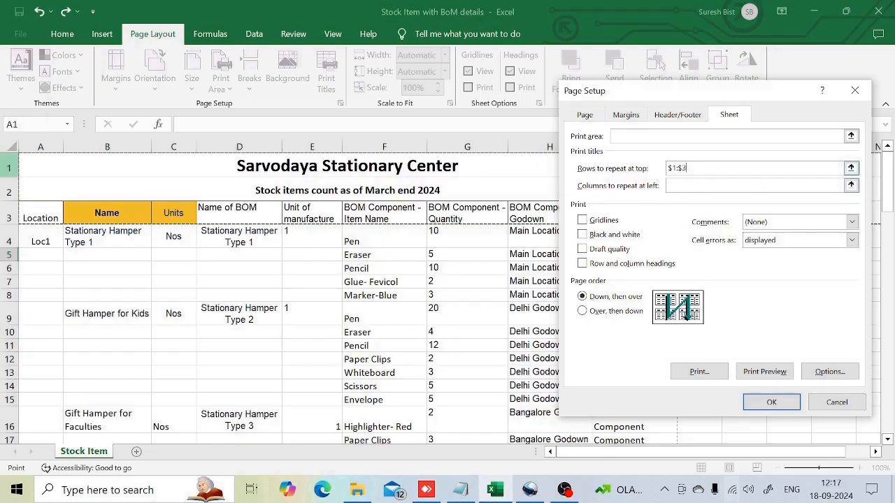
click(765, 402)
- Preview the Stock Item printout and check the repeated title rows on each page
click(20, 34)
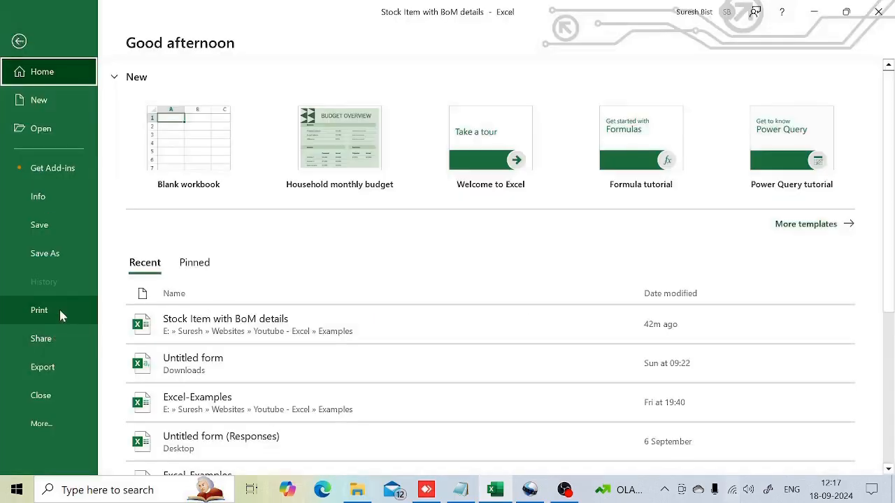
click(58, 308)
double_click(404, 464)
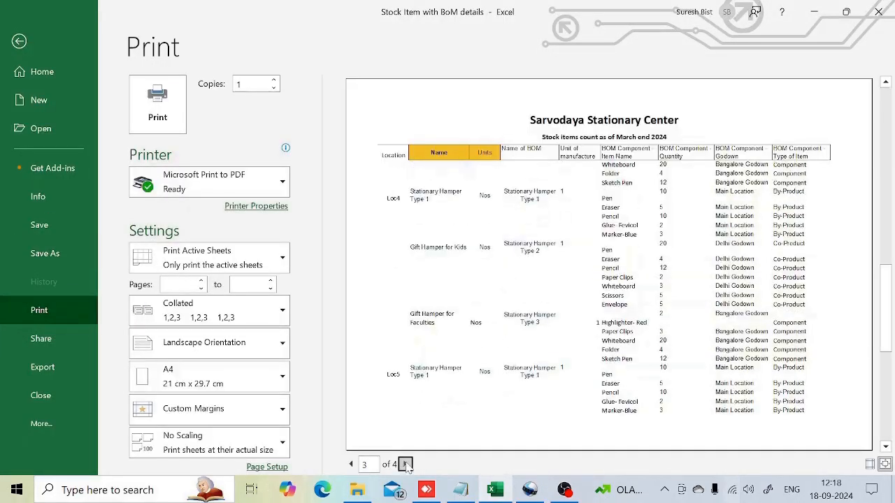
click(405, 465)
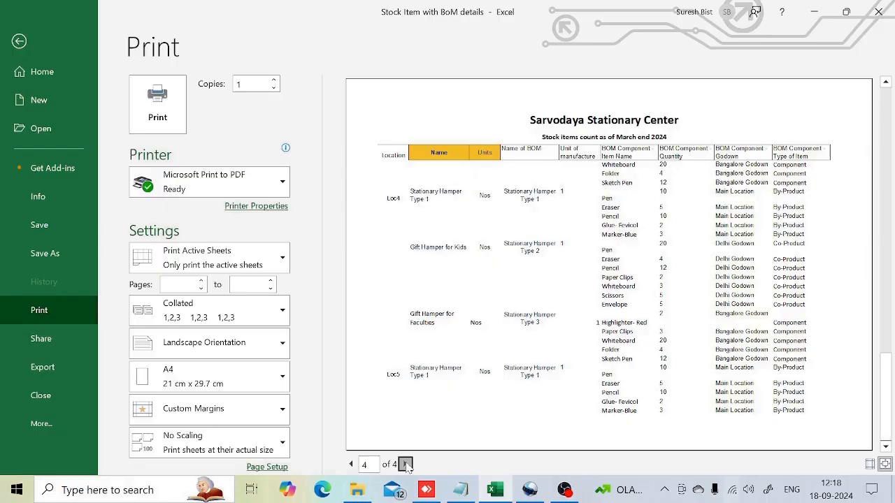
click(886, 196)
click(887, 183)
click(886, 157)
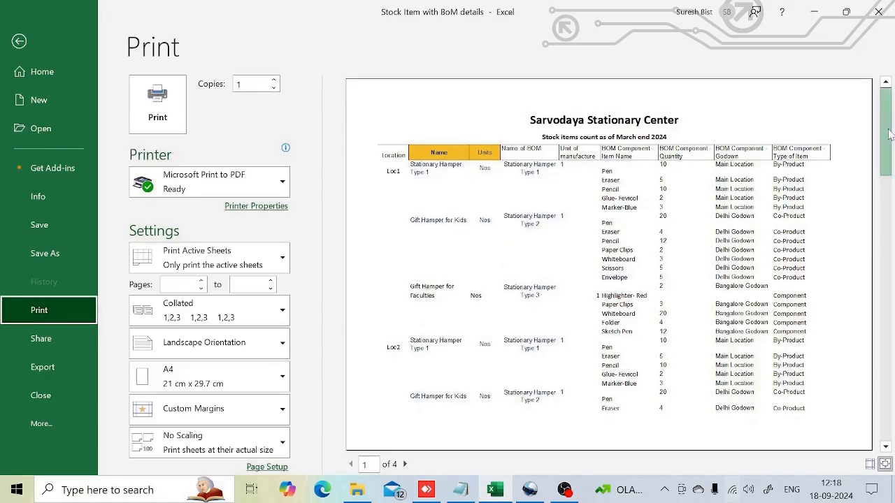
key(Escape)
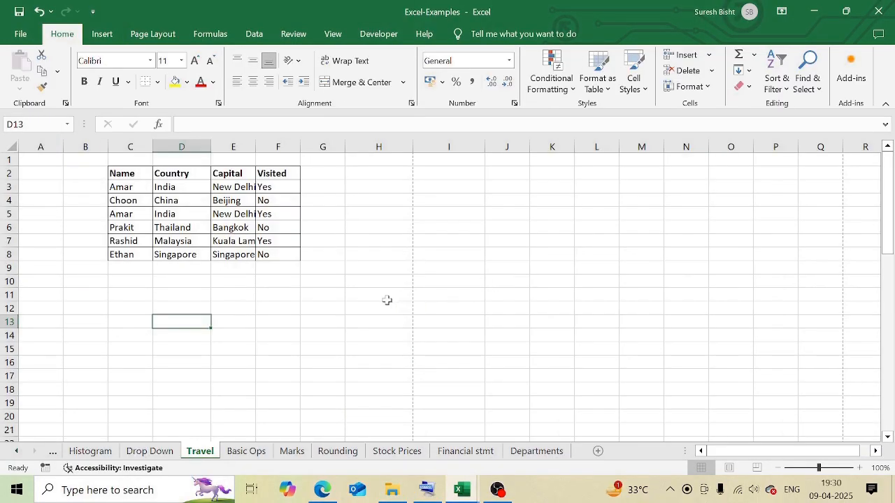
- Preview the Travel sheet's printout in the Excel-Examples workbook and return to the worksheet
click(385, 300)
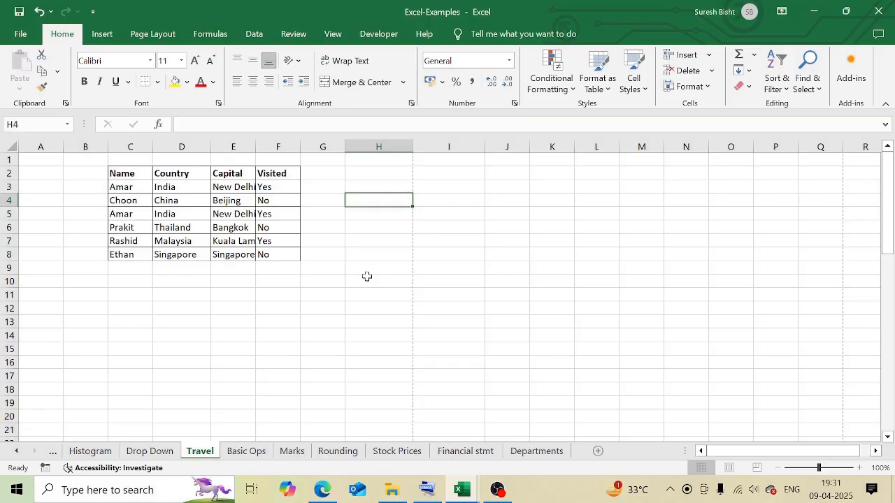
click(56, 282)
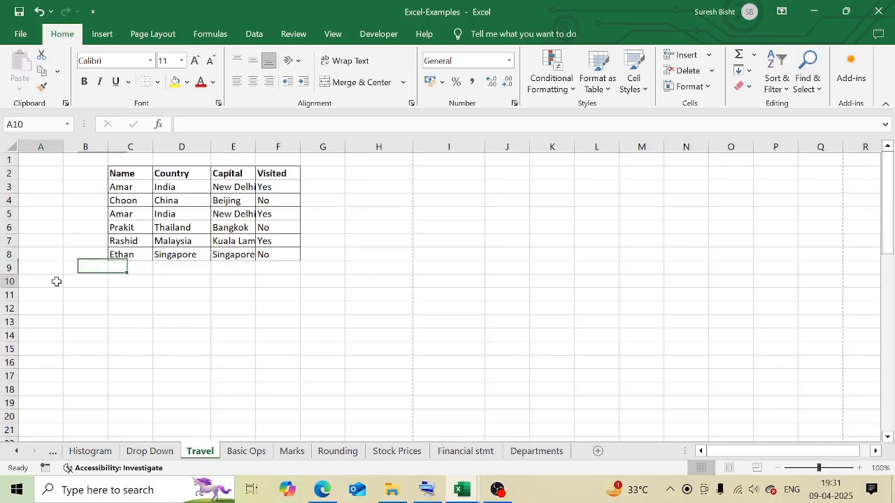
click(233, 308)
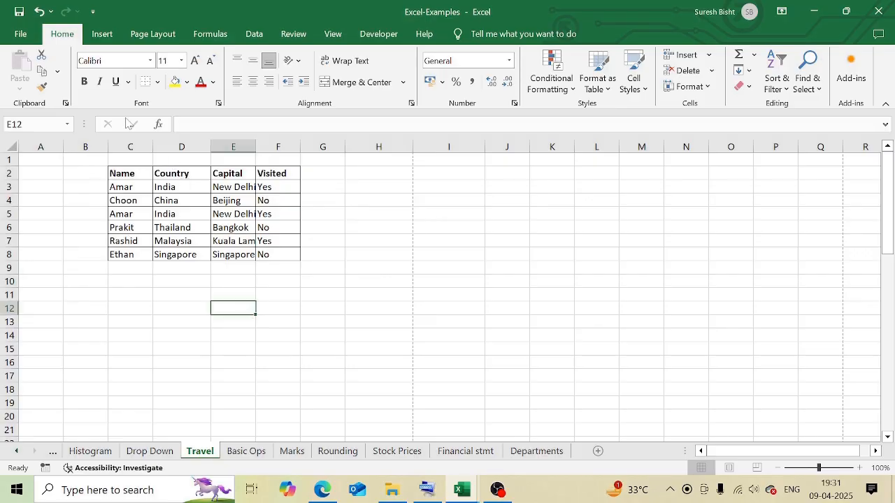
click(19, 36)
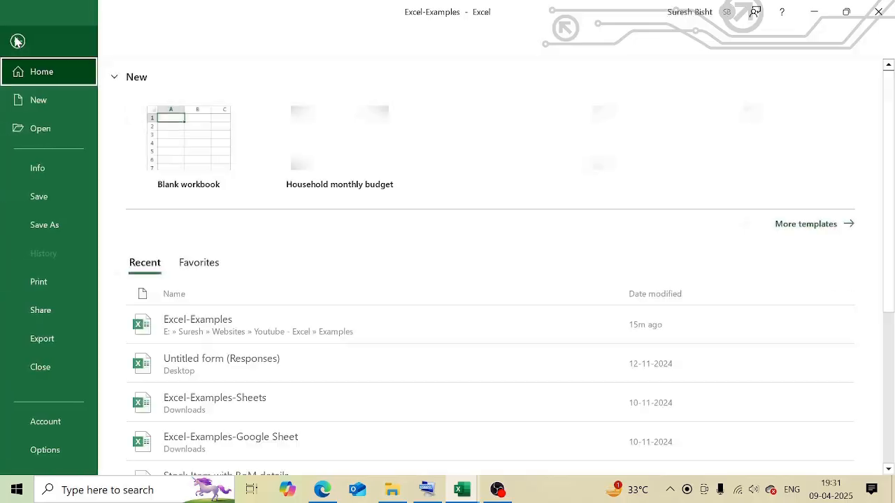
click(37, 283)
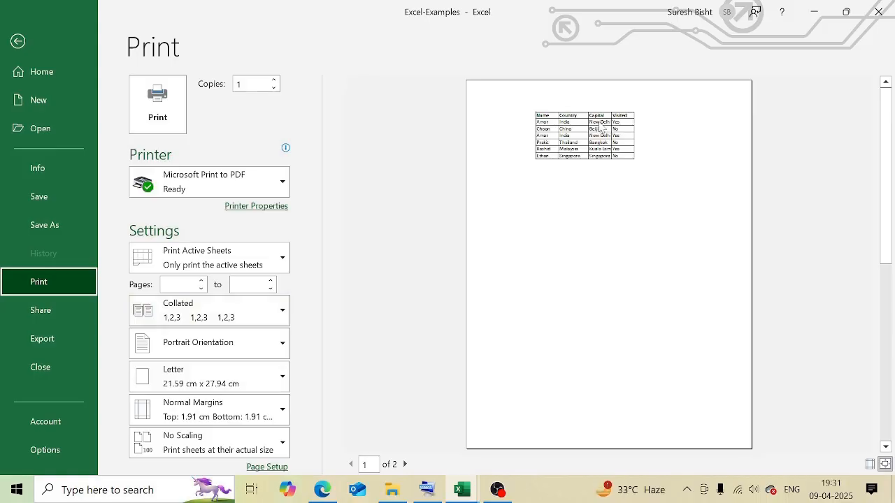
key(Escape)
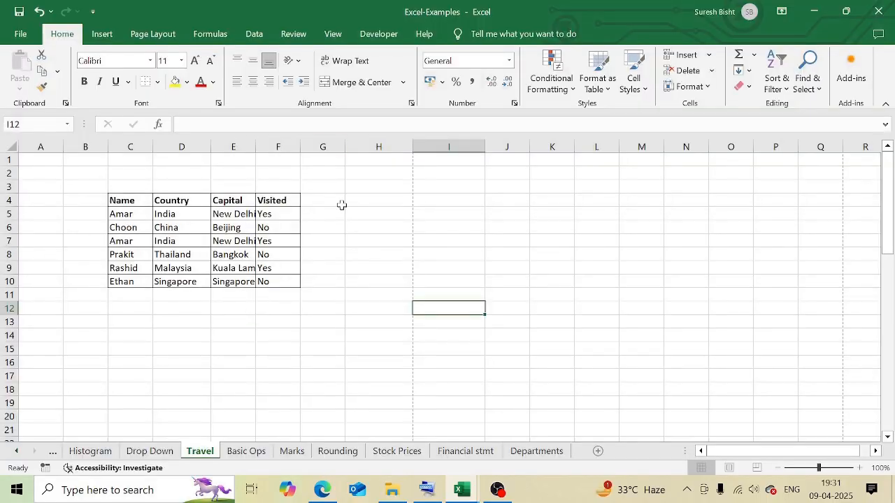
- Switch the Travel sheet to Page Layout view and look over its header and footer areas
click(333, 34)
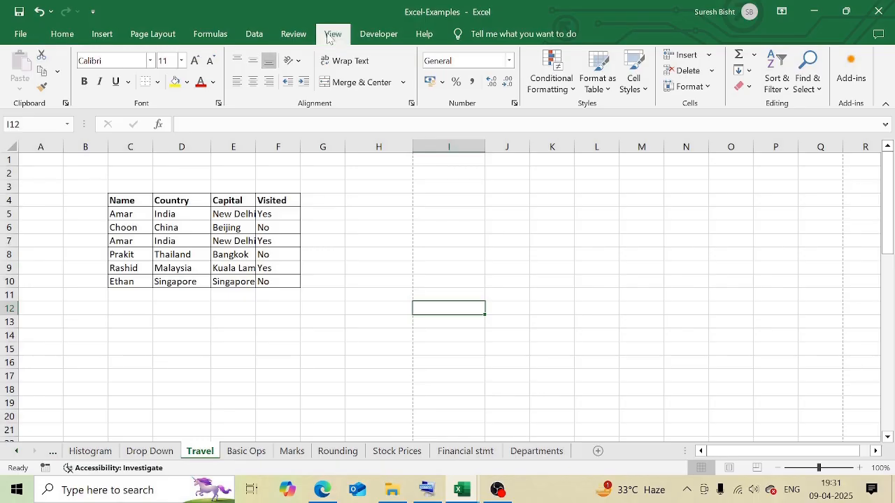
click(93, 84)
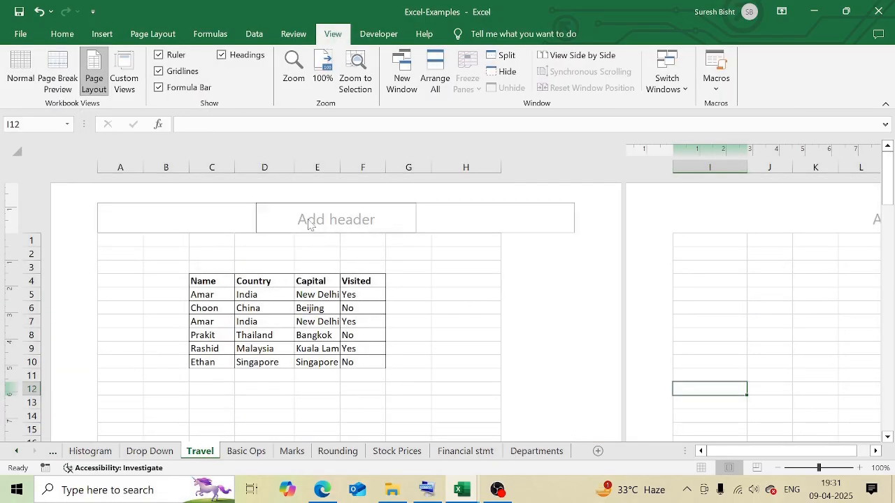
scroll(489, 314, down, 10)
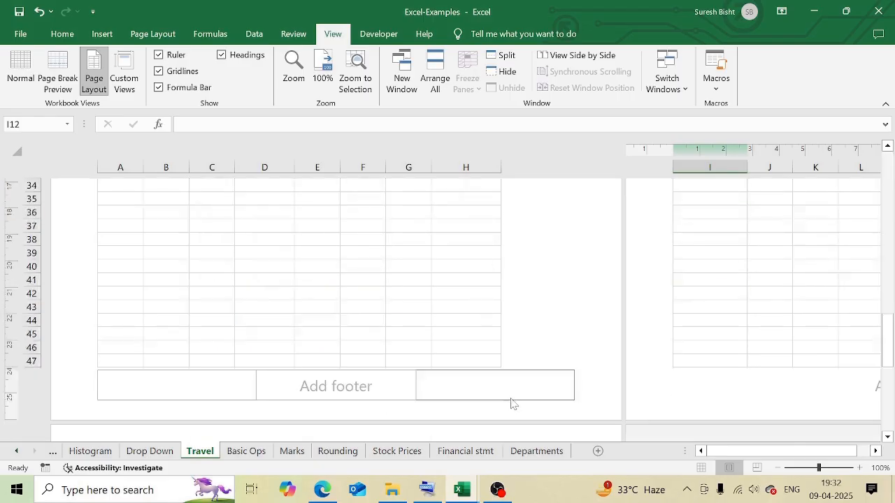
scroll(498, 386, up, 10)
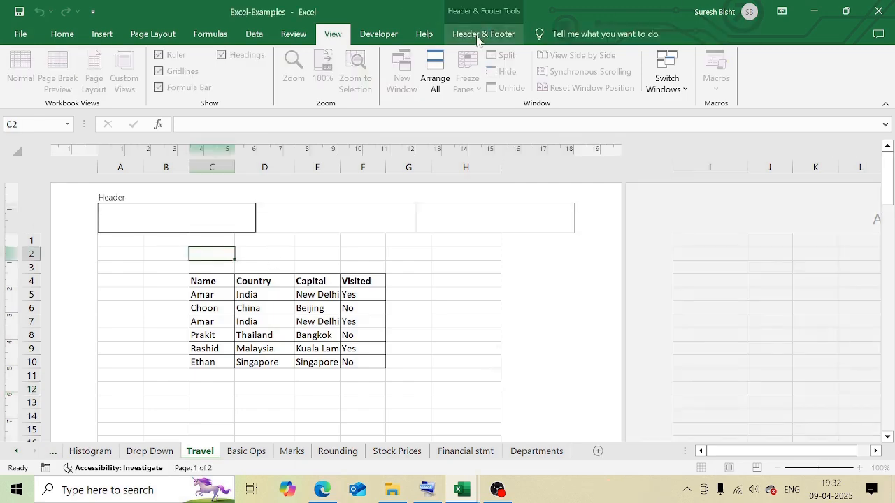
- Insert the page number in the left header section and enter "This is the header" in the centre section
click(479, 40)
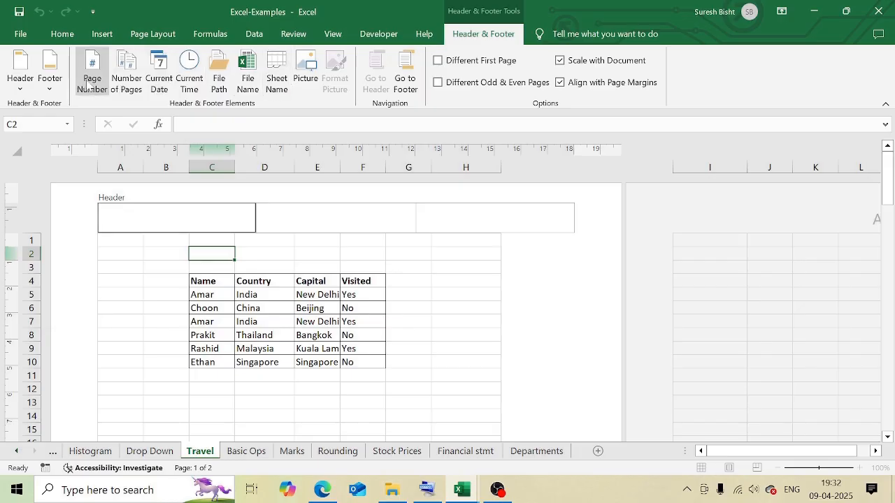
click(91, 82)
click(291, 206)
text(This is the header)
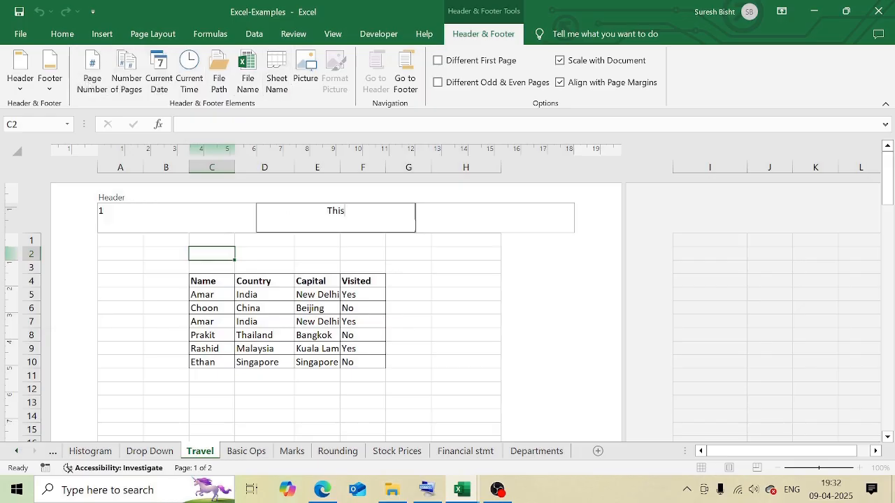
click(418, 245)
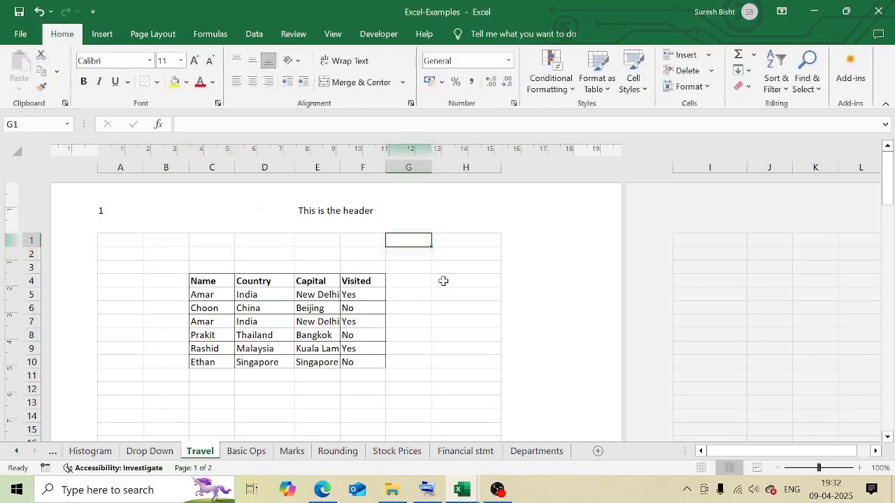
- Enter "This is the footer" in the centre footer section and insert the number of pages in the left section
scroll(475, 337, down, 3)
scroll(456, 348, down, 10)
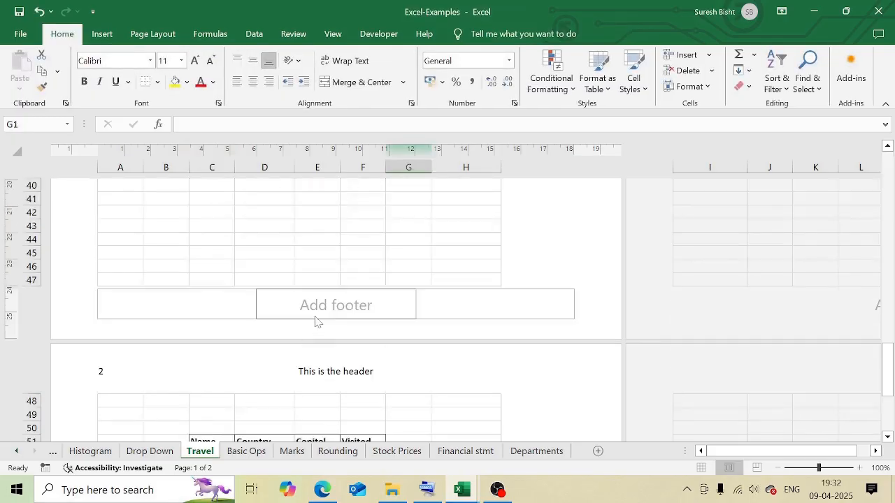
click(314, 314)
text(This is the footer)
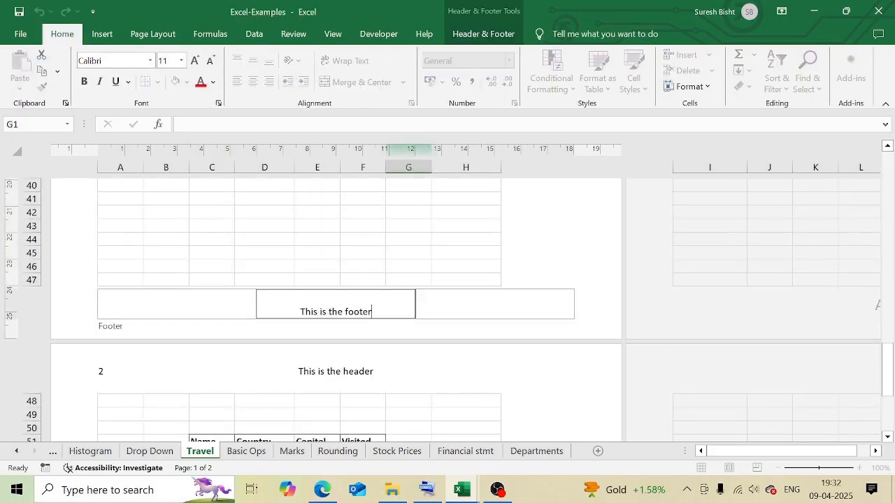
click(176, 305)
click(483, 34)
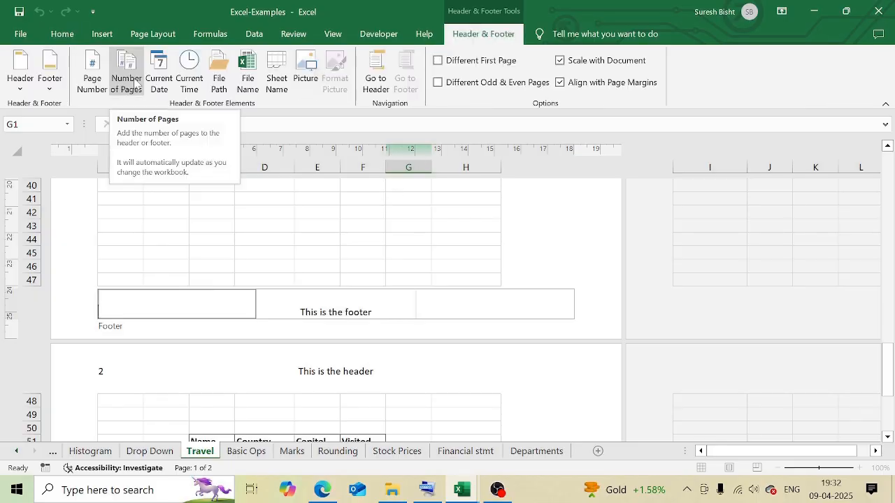
click(126, 73)
click(403, 196)
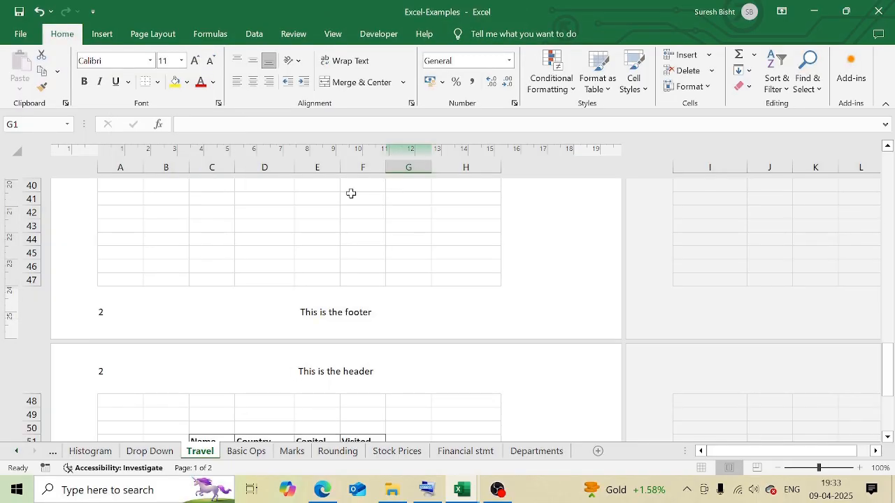
- Return the Travel sheet to Normal view
click(331, 33)
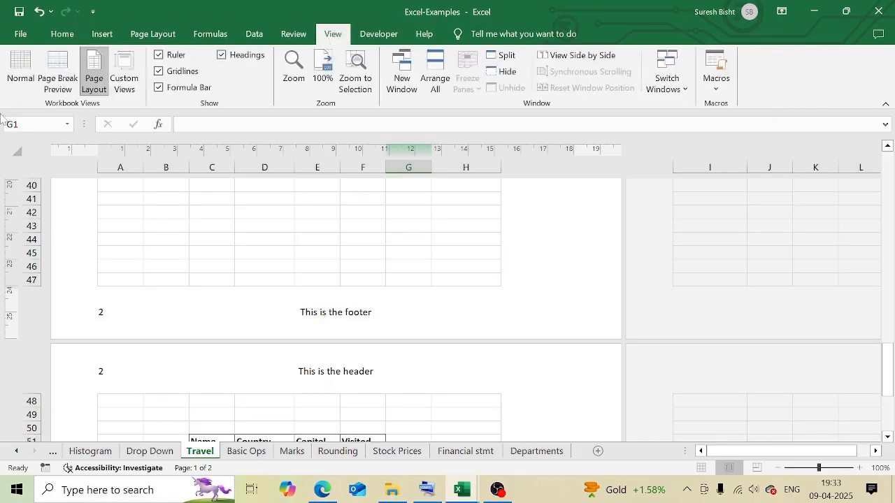
click(21, 73)
click(378, 254)
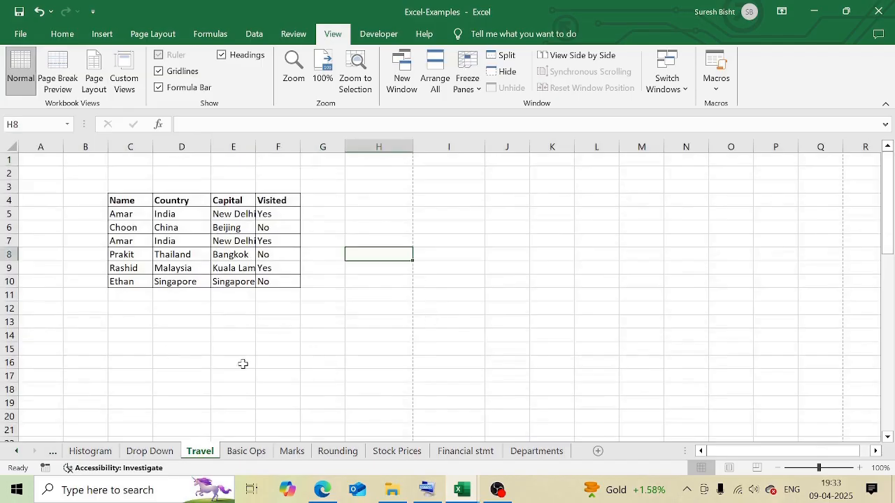
- Preview both pages of the Travel printout to check the header and footer, and return to the worksheet
click(21, 34)
click(38, 281)
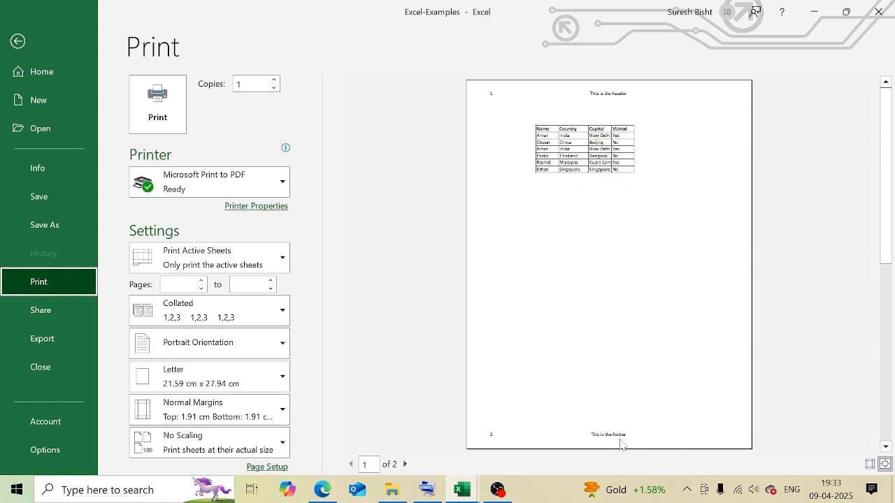
click(404, 465)
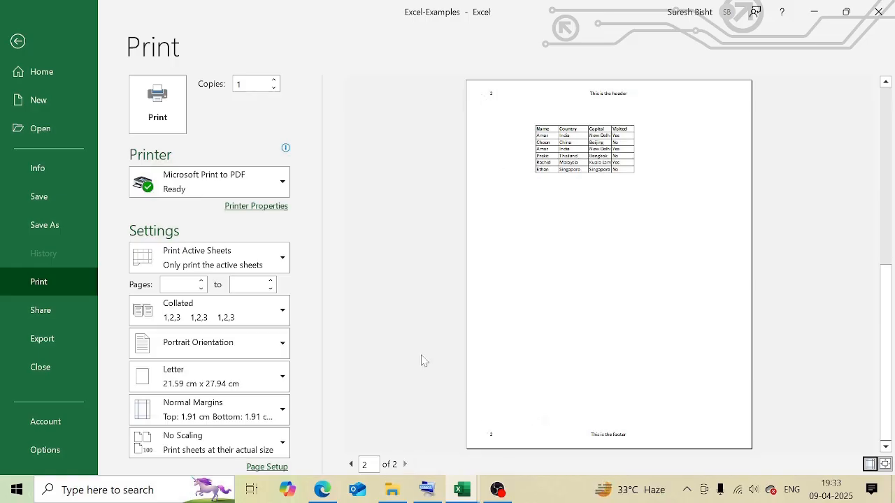
key(Escape)
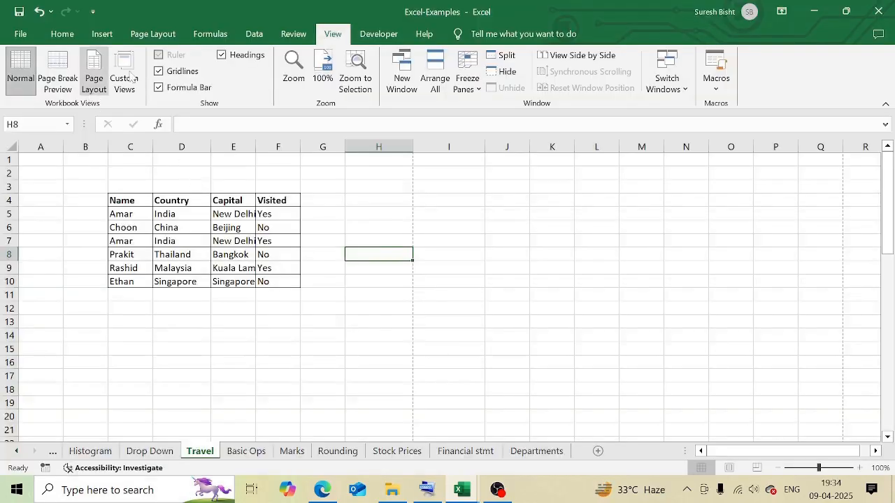
- Examine the header and footer settings and the built-in header choices in Page Setup, closing it without changes
click(159, 38)
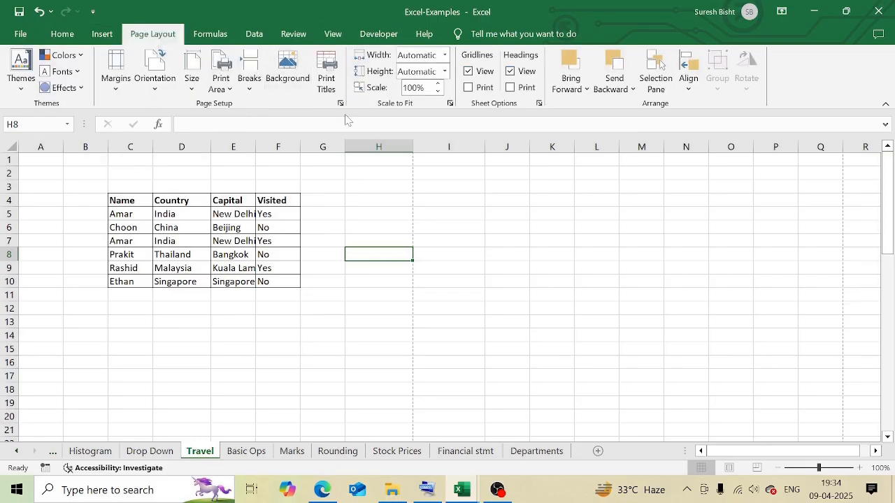
click(341, 102)
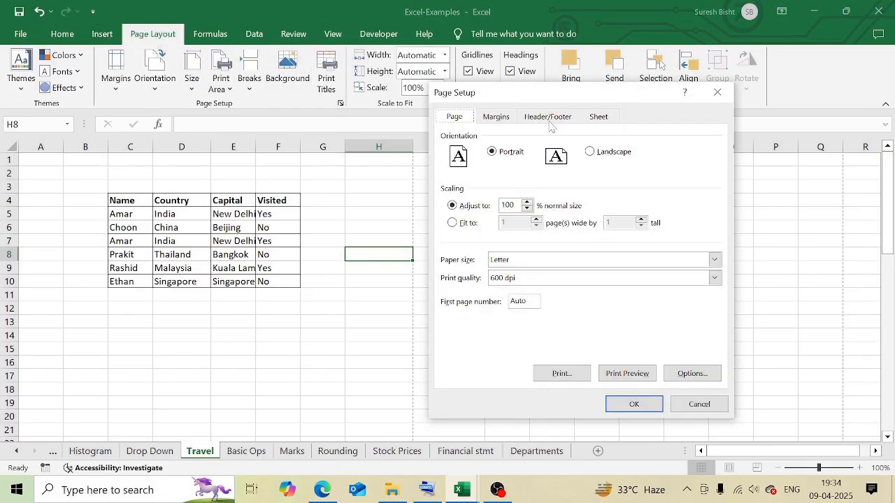
click(549, 119)
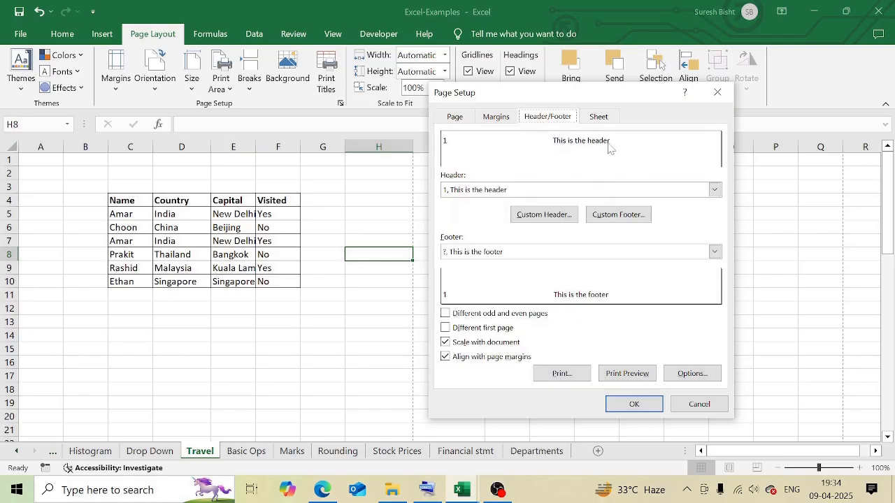
click(713, 190)
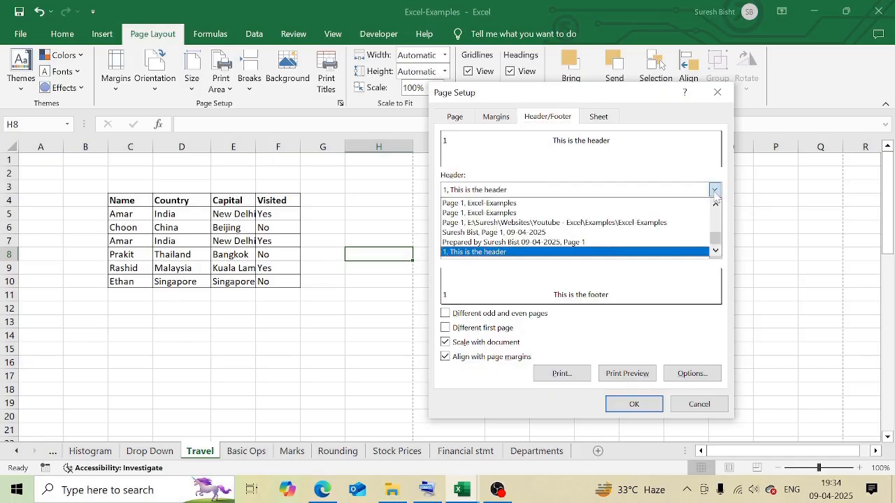
scroll(594, 227, up, 1)
scroll(542, 220, down, 1)
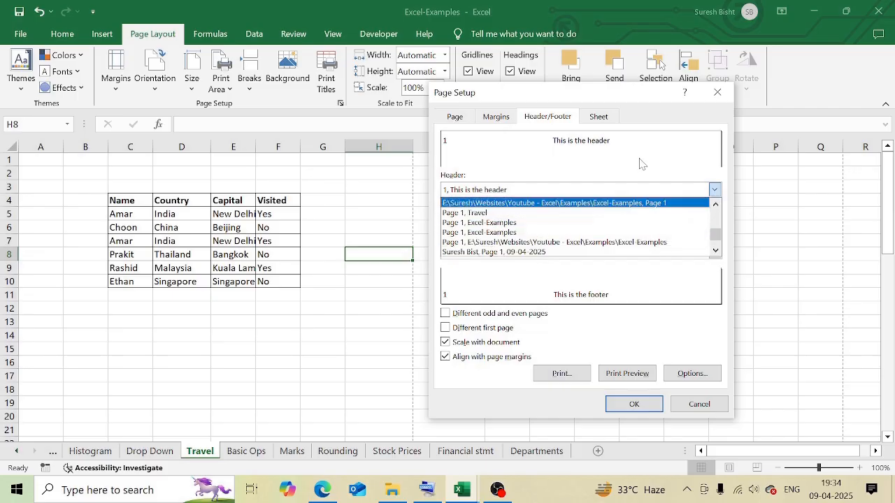
click(718, 154)
click(699, 404)
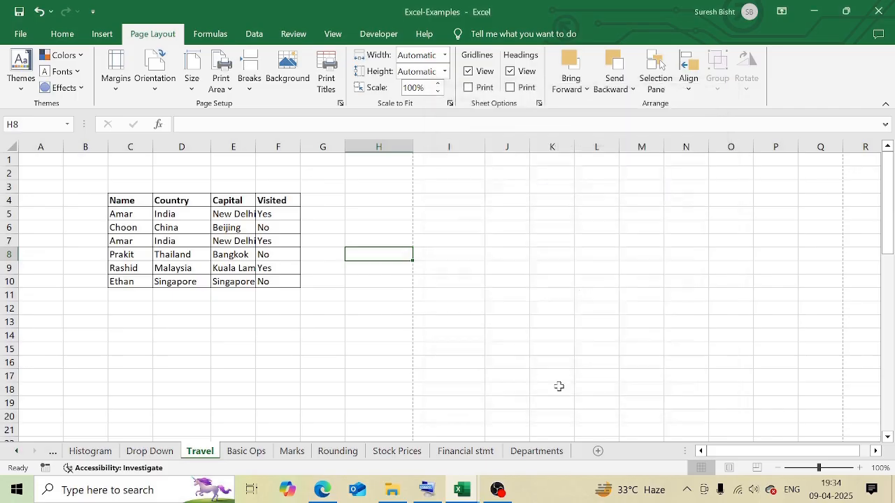
click(242, 336)
click(117, 174)
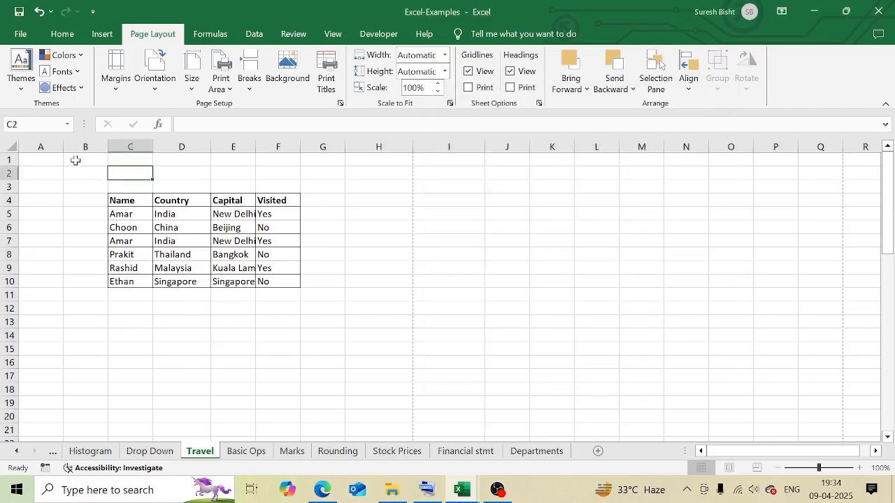
drag(75, 160, 350, 179)
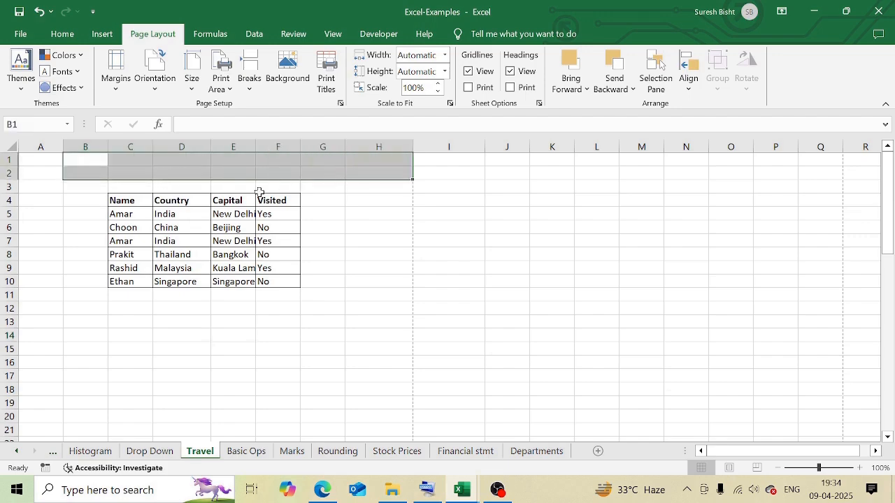
click(315, 322)
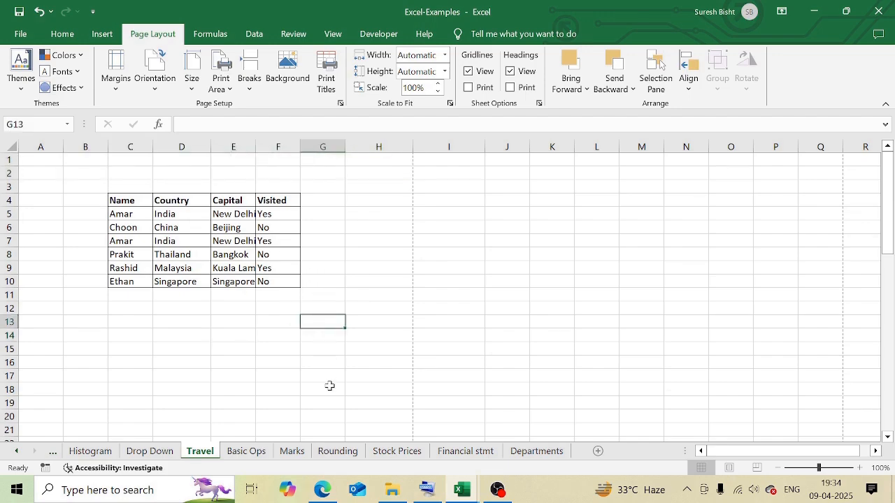
key(Down)
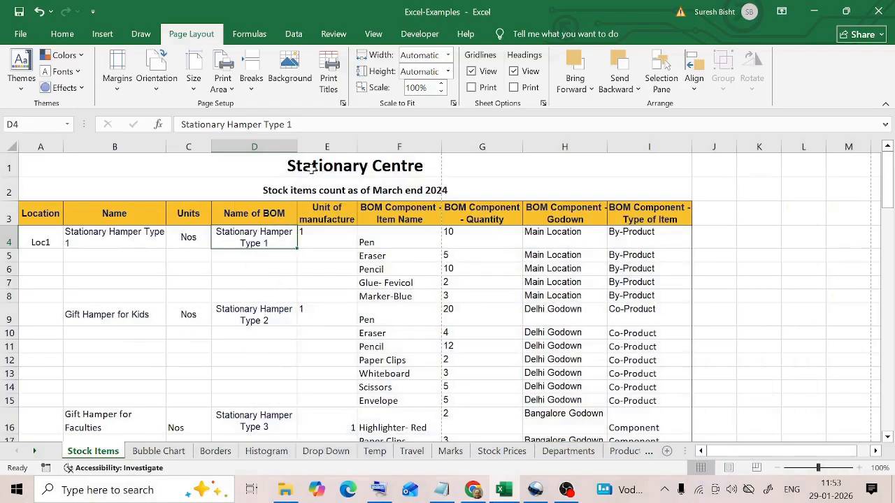
key(ctrl+Home)
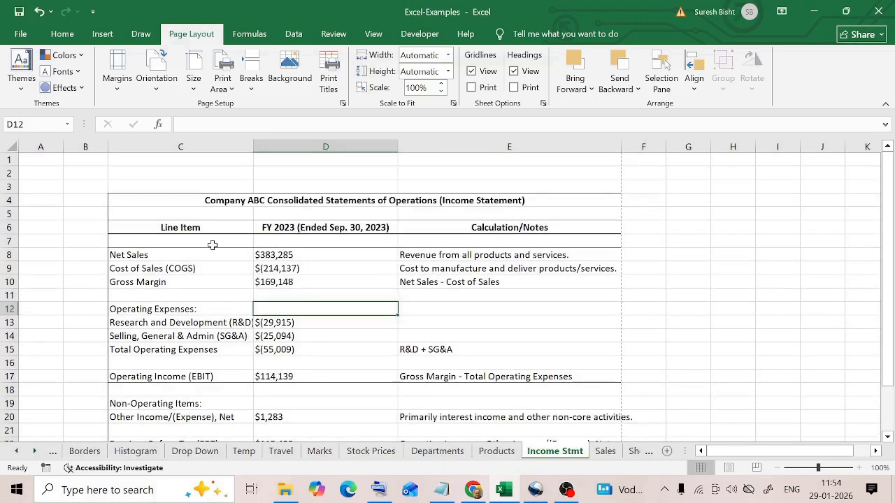
key(Right)
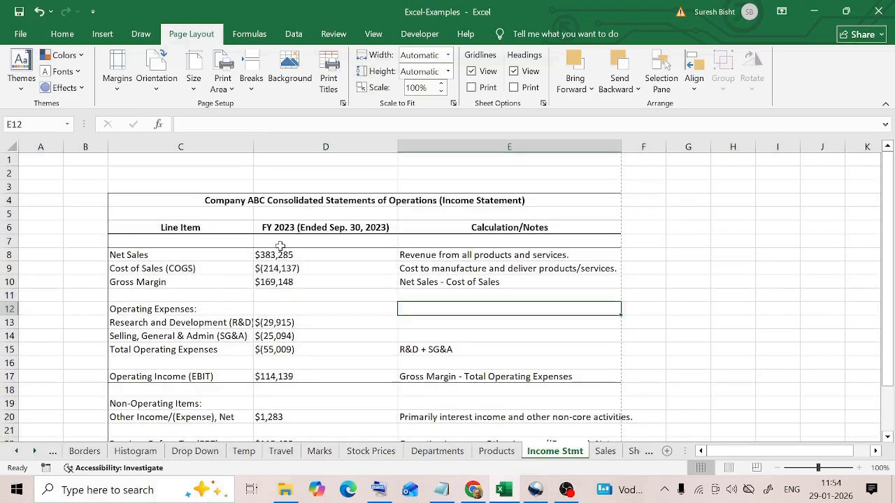
- Set cells C8:C15 of the Income Stmt sheet, from Net Sales to Total Operating Expenses, as the print area
drag(136, 255, 180, 349)
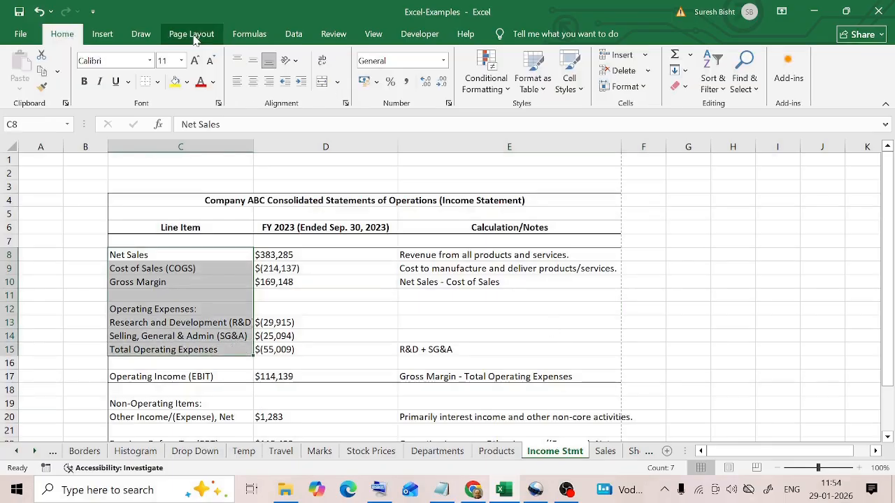
click(200, 36)
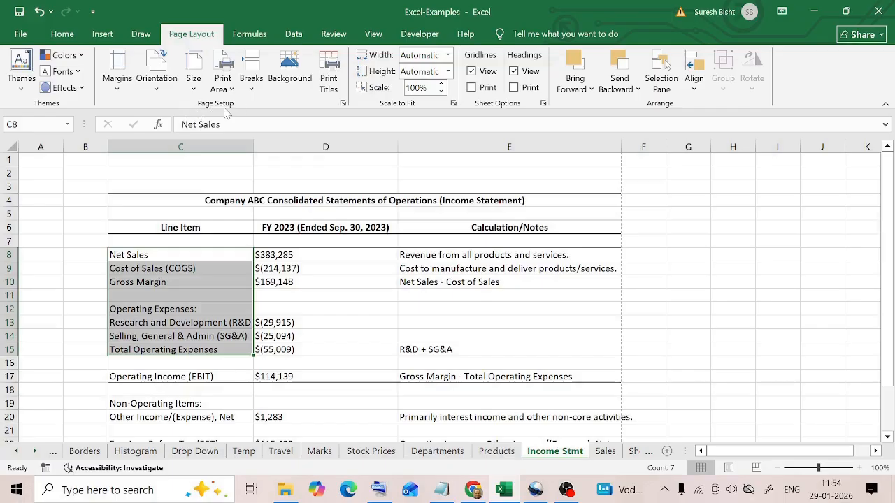
click(223, 80)
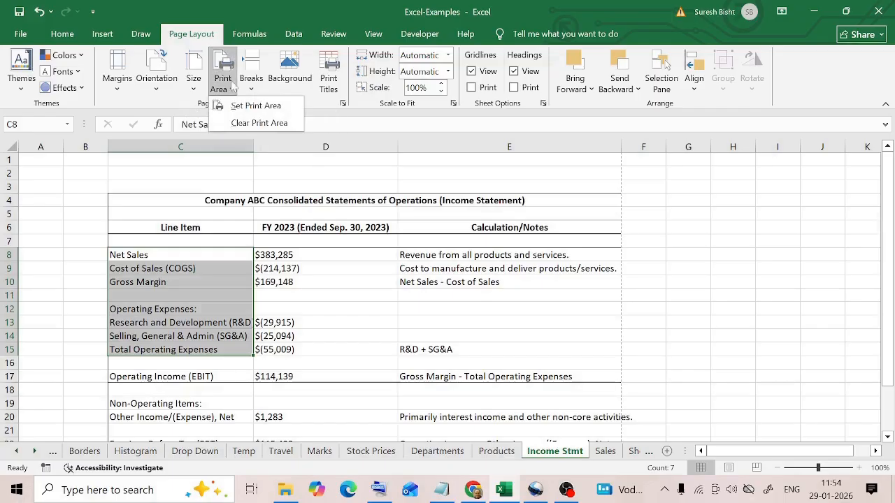
click(278, 112)
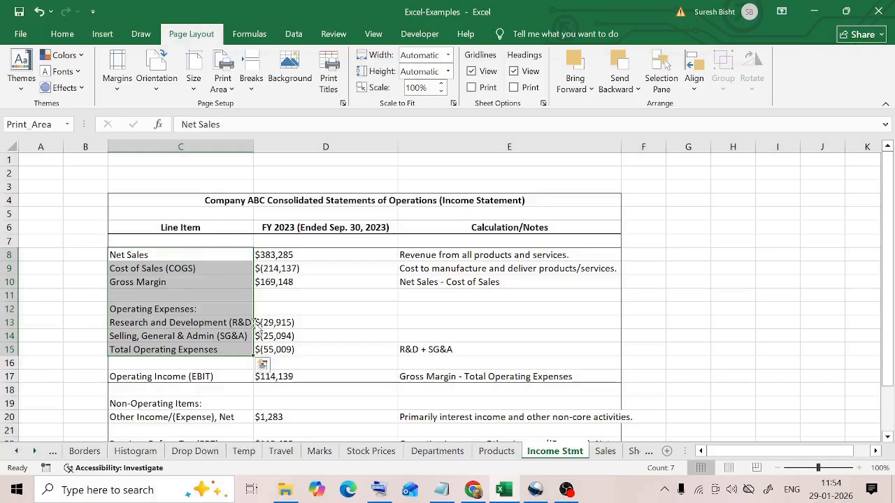
- Preview the Income Stmt printout to check the print area and return to the worksheet
click(21, 34)
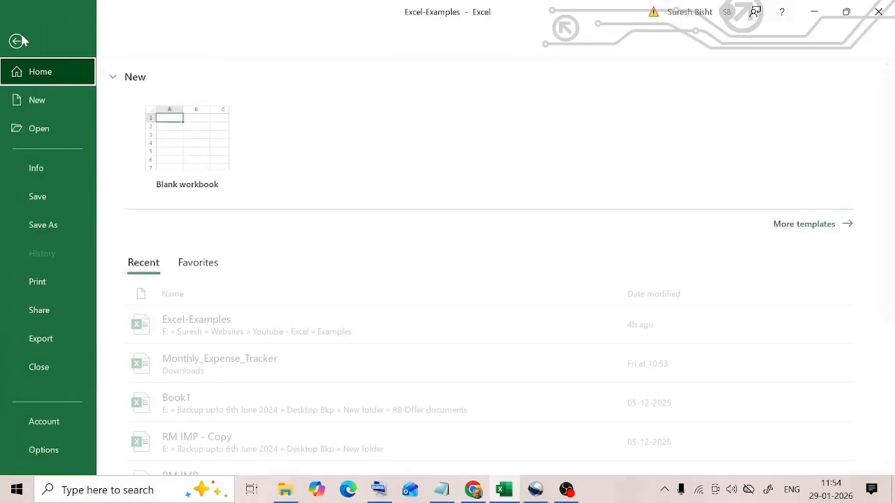
click(48, 282)
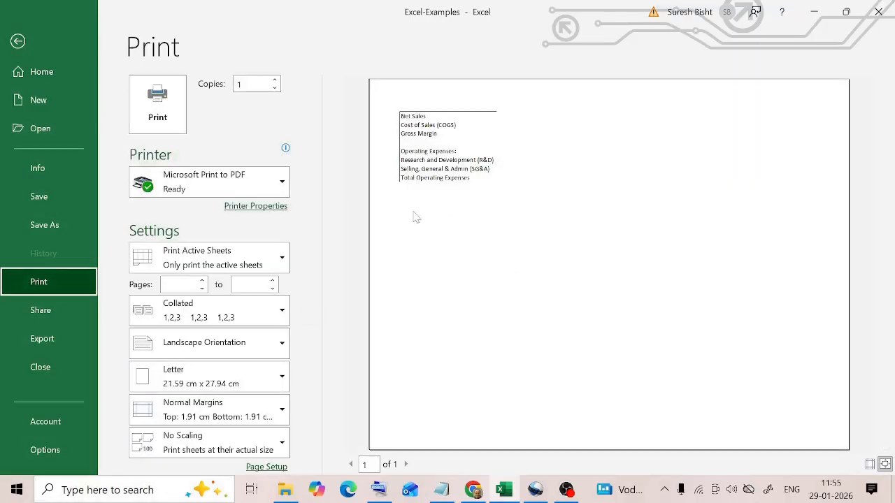
key(Escape)
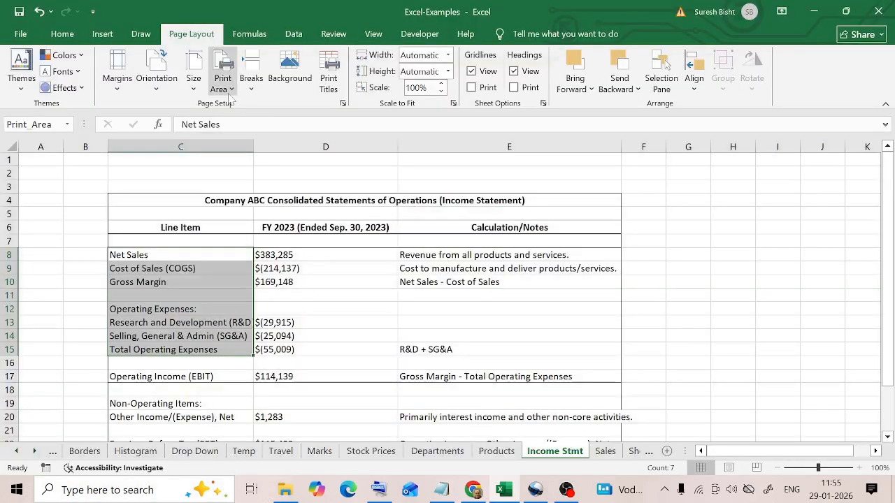
- Clear the print area of the Income Stmt sheet and preview the whole sheet's printout before returning to the worksheet
click(222, 83)
click(269, 124)
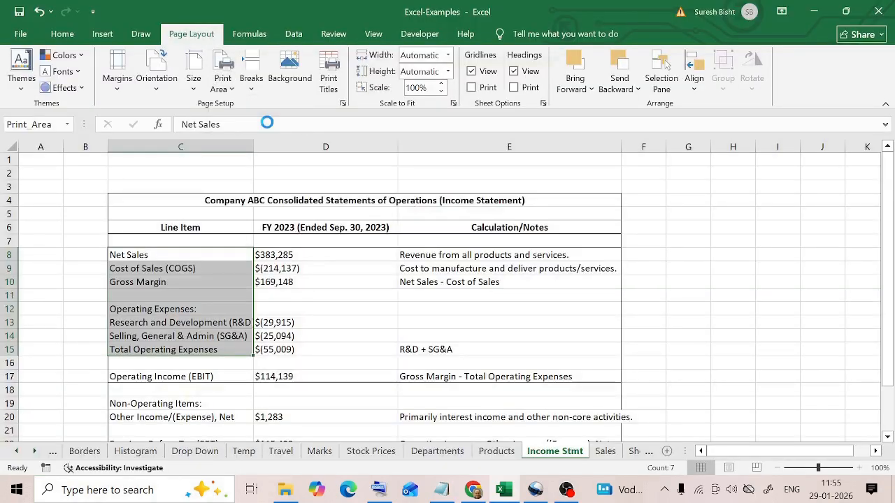
click(196, 285)
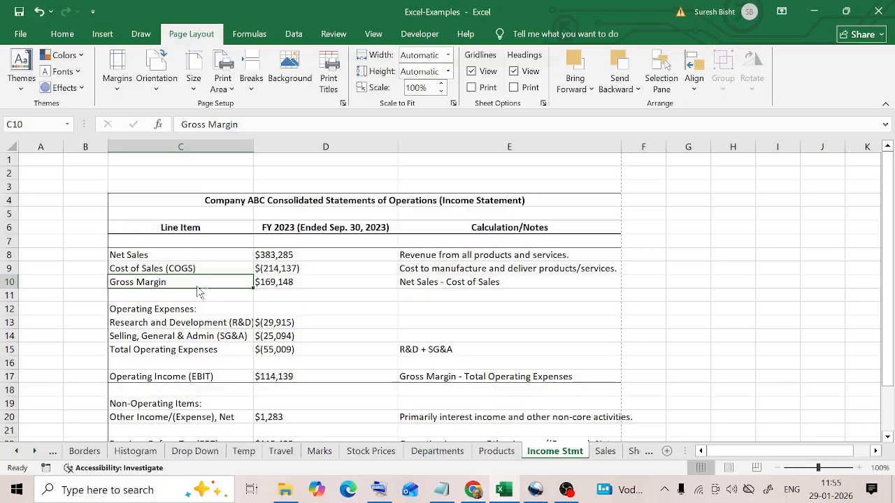
key(ctrl+p)
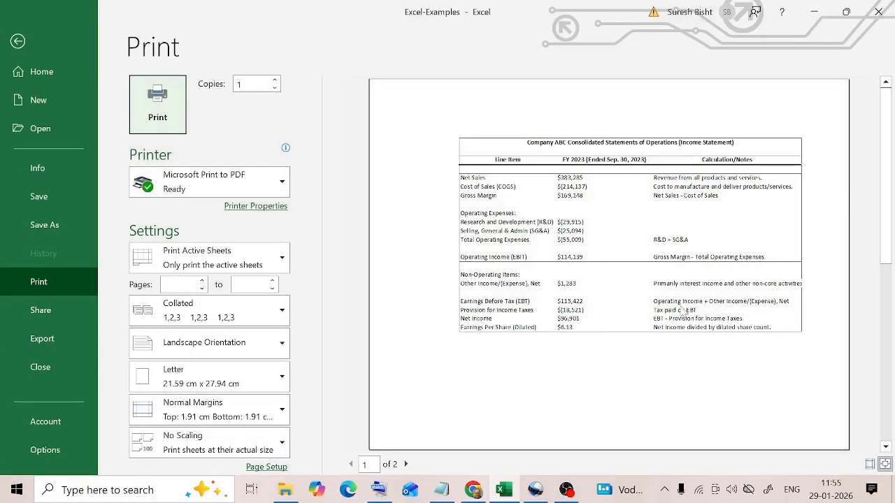
key(Escape)
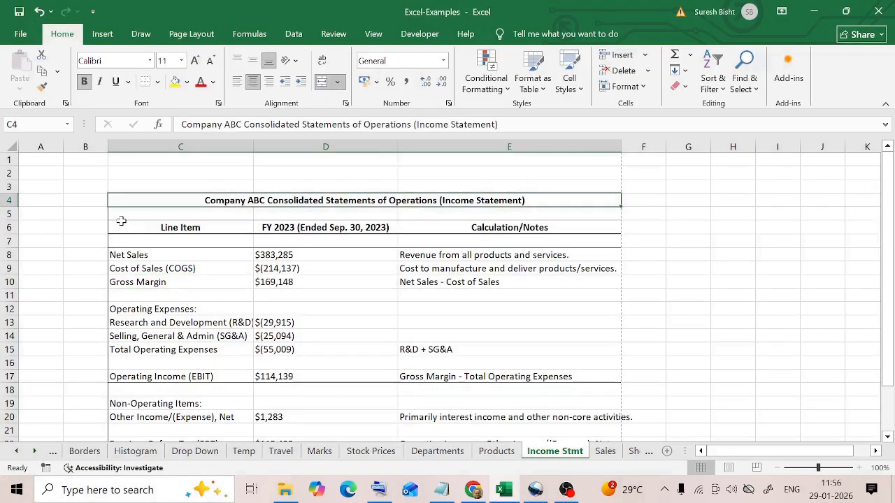
- Export the Income Stmt sheet as a standard-quality PDF named Excel-Examples in the Examples folder, replacing the existing file
click(19, 37)
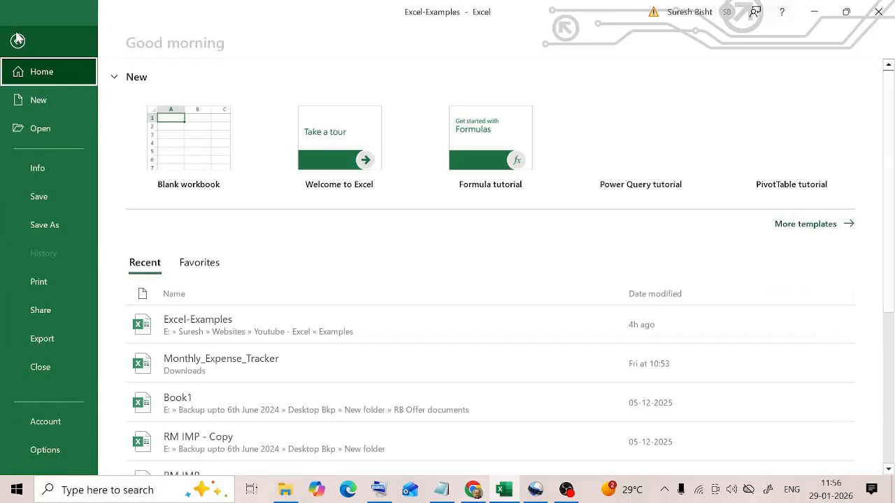
click(54, 337)
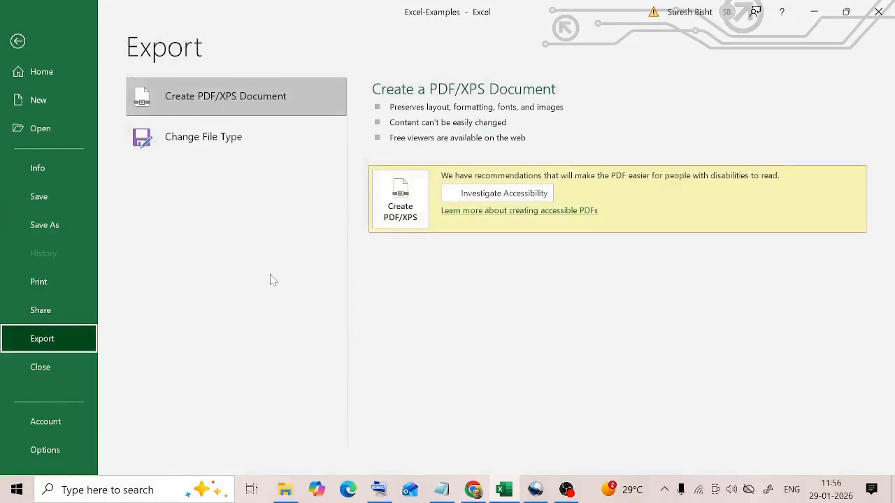
click(239, 97)
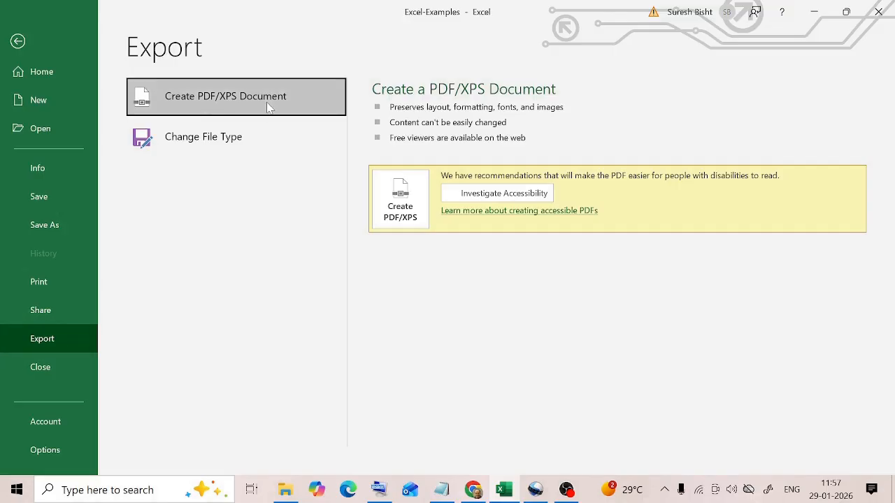
click(407, 214)
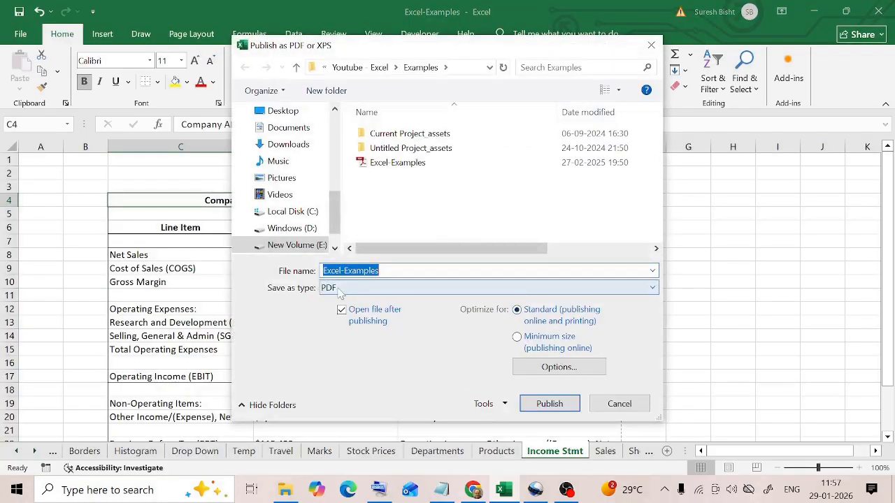
click(551, 406)
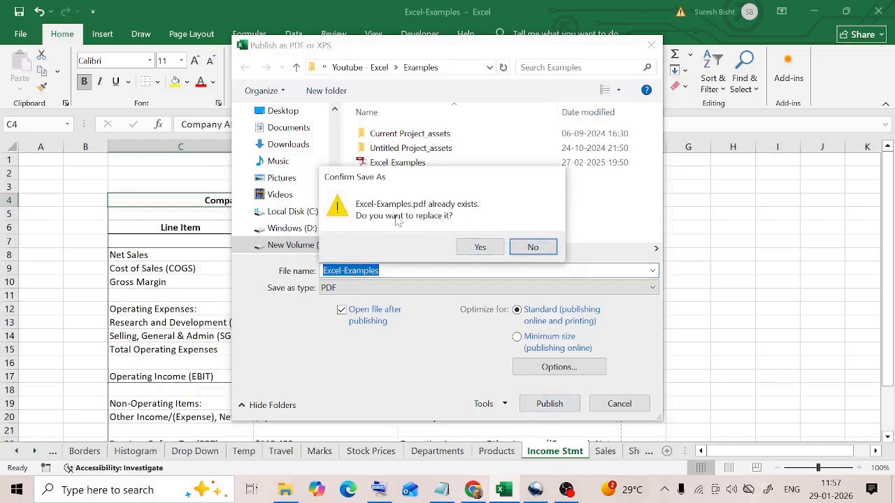
click(480, 247)
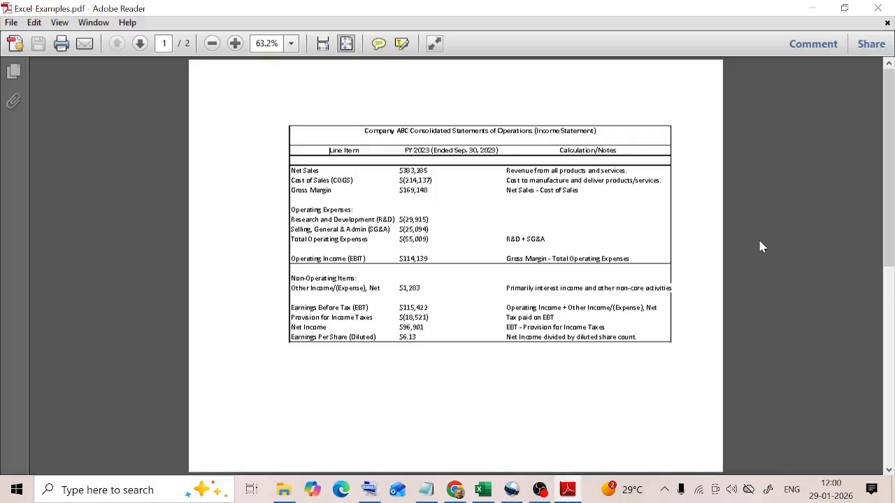
- Switch back to Excel and examine the print settings' choices for what to print of the workbook
click(482, 489)
click(20, 33)
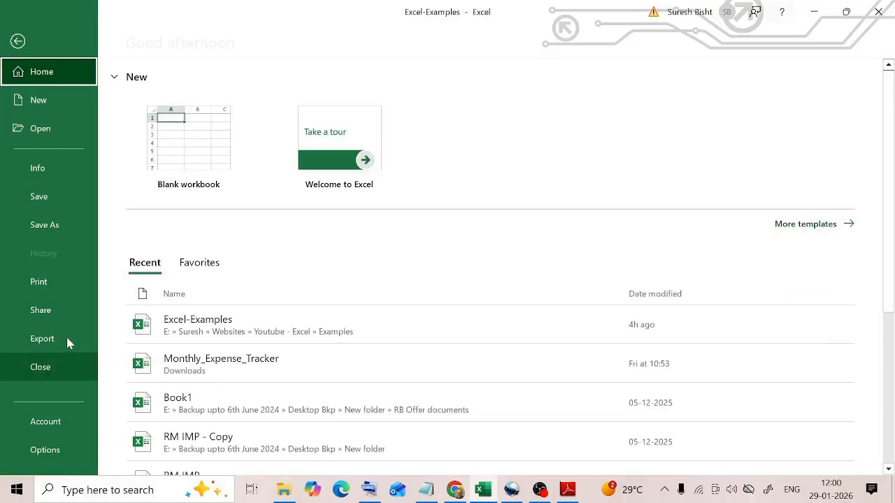
click(45, 284)
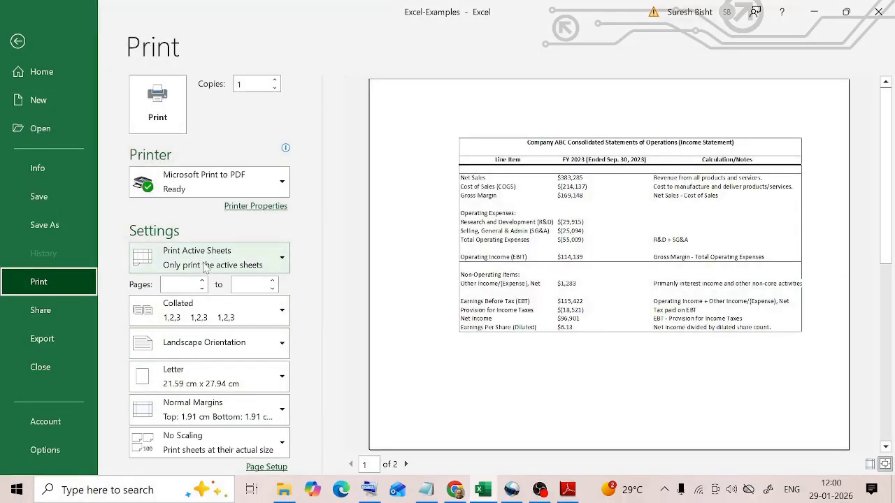
click(282, 260)
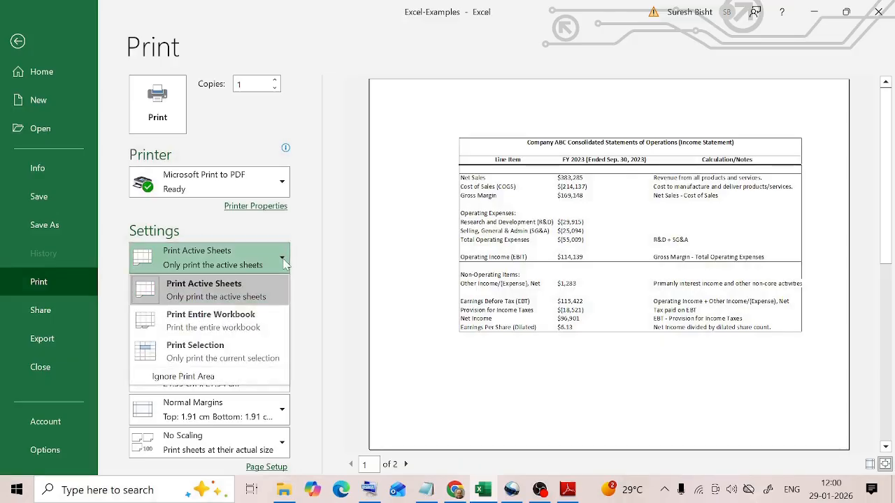